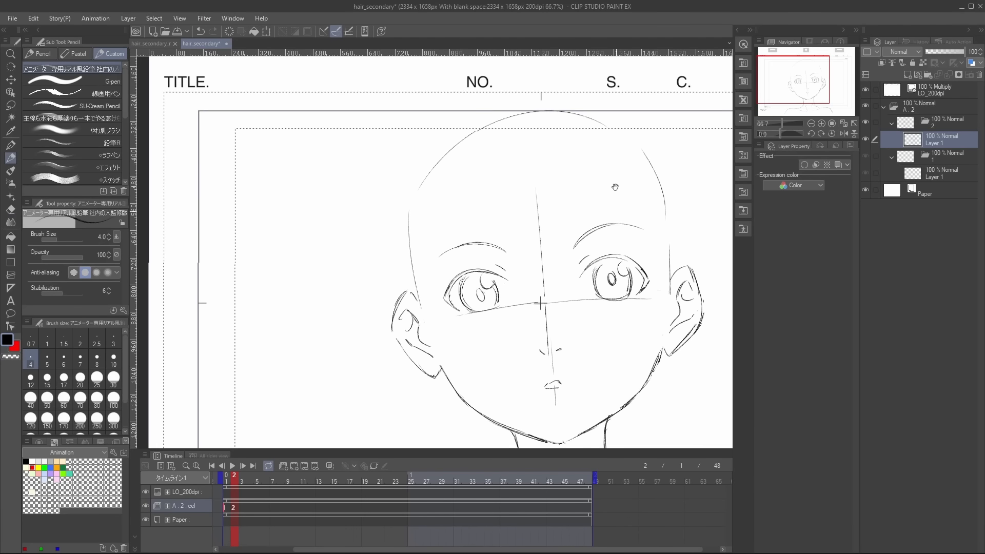
Add a new raster layer above the face sketch in cel 2 and draw the central bang strands falling between the eyes.
left_click_drag(615, 186, 587, 190)
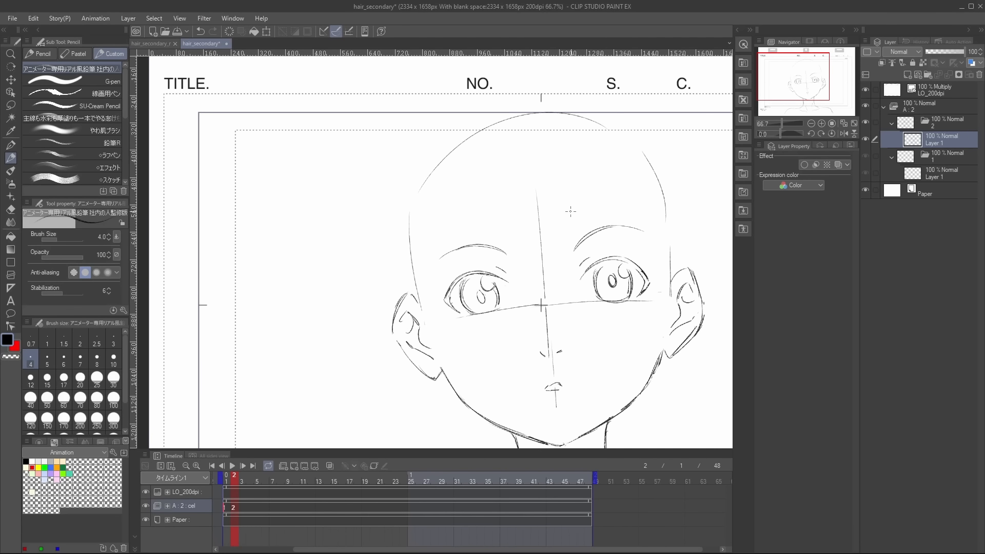
left_click(906, 75)
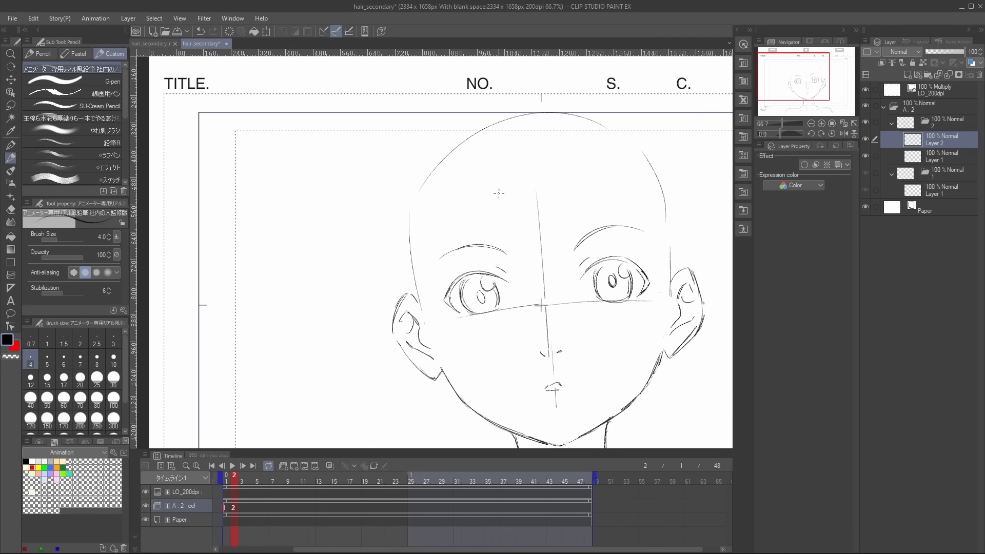
key("ctrl+z")
left_click_drag(492, 184, 542, 302)
left_click_drag(513, 231, 567, 316)
mouse_move(565, 213)
left_mouse_down()
mouse_move(585, 321)
mouse_move(593, 320)
left_mouse_up()
left_click_drag(591, 320, 596, 326)
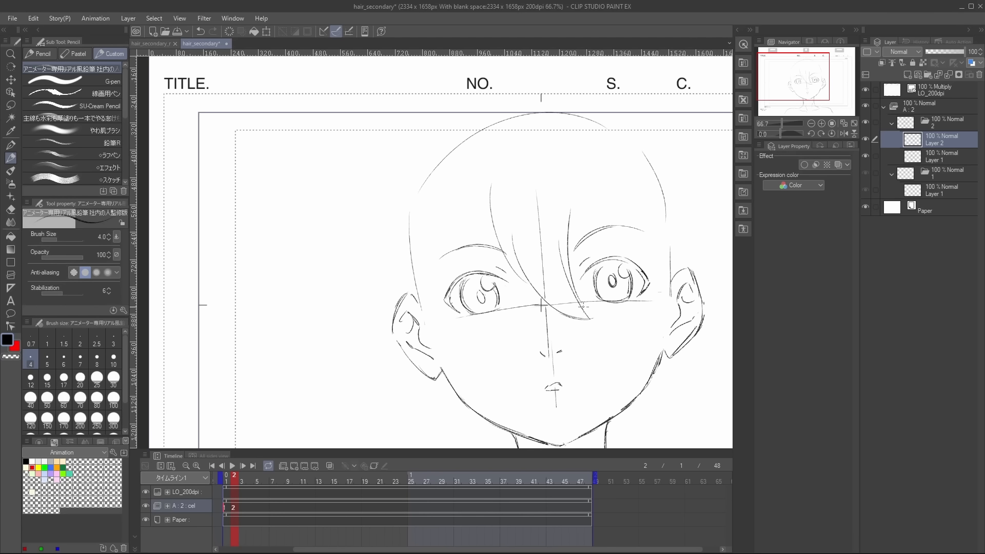
Sketch further curved bang strands sweeping from the forehead towards the character's right-hand eye as seen on the canvas.
left_click_drag(562, 257, 578, 282)
left_click_drag(535, 174, 598, 296)
key("ctrl+z")
mouse_move(527, 192)
left_mouse_down()
mouse_move(525, 235)
mouse_move(602, 296)
left_mouse_up()
mouse_move(538, 206)
left_mouse_down()
mouse_move(601, 291)
mouse_move(619, 242)
left_mouse_up()
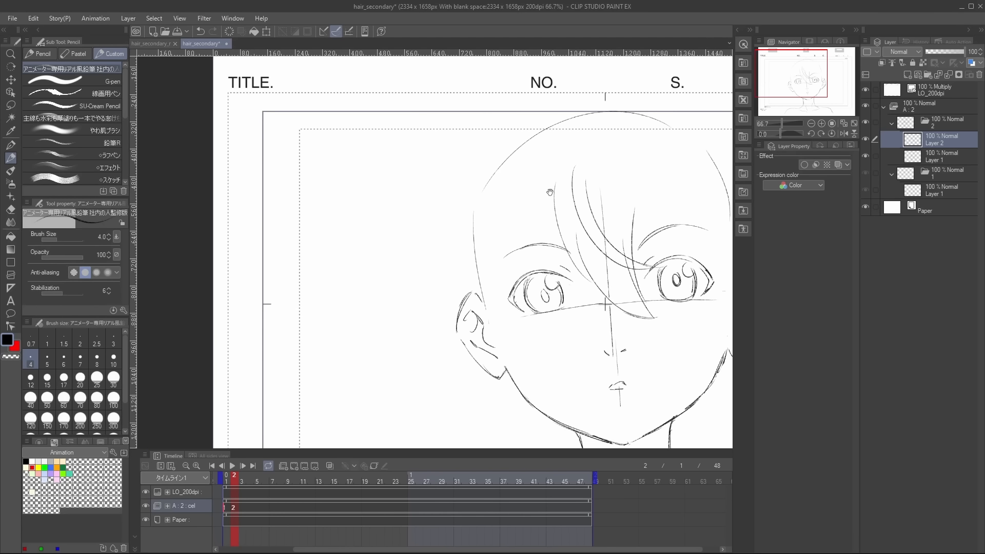
Draw the side locks framing the face and a pointed bang over the right-hand eye, cleaning the overlap with the eraser.
mouse_move(521, 271)
left_mouse_down()
mouse_move(554, 198)
mouse_move(518, 324)
mouse_move(546, 337)
mouse_move(544, 354)
left_mouse_up()
scroll(501, 175, "down", 1)
key("ctrl+z")
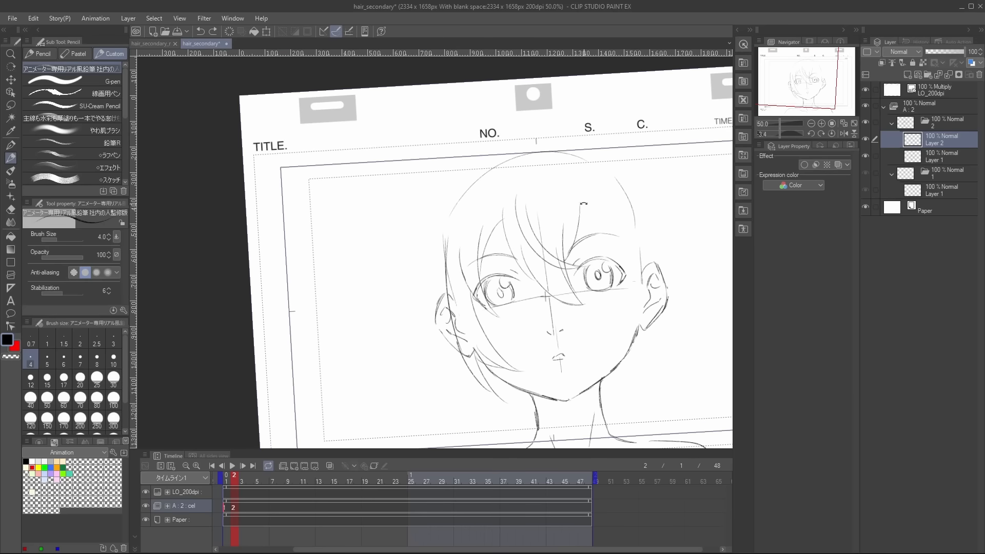
left_click_drag(582, 199, 605, 275)
left_click_drag(599, 224, 623, 282)
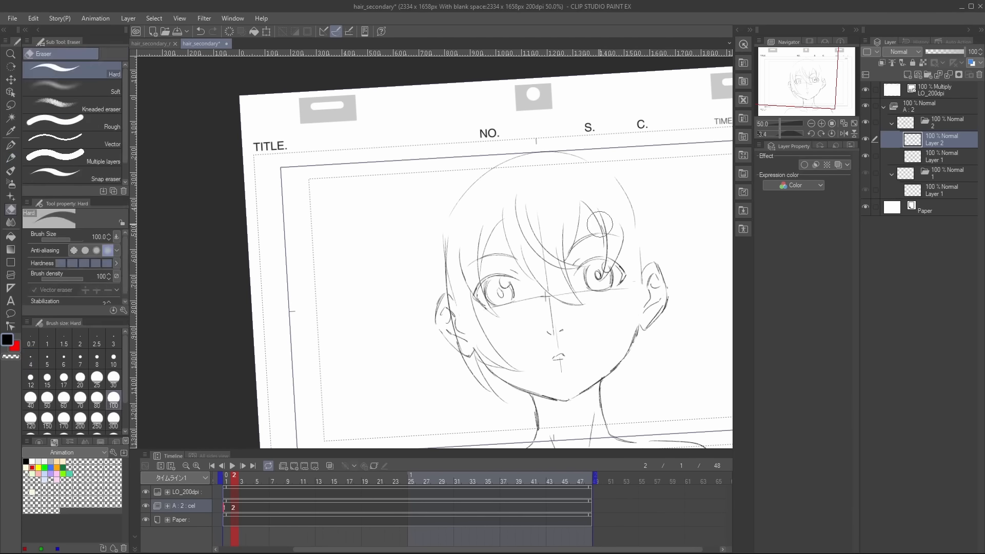
left_click_drag(599, 222, 609, 259)
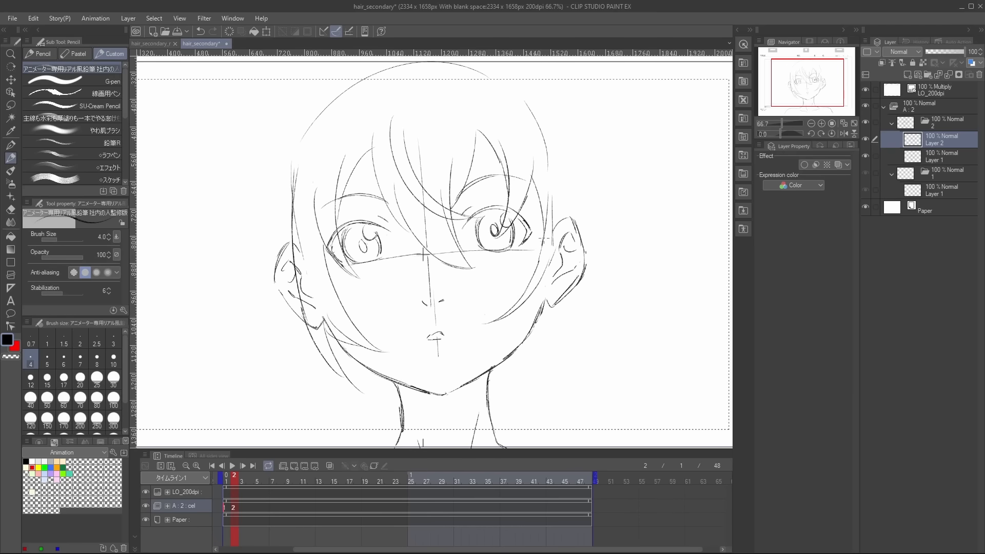
Draw the hanging bob locks below both ears and tidy them with the eraser.
left_click_drag(549, 266, 516, 369)
key("ctrl+z")
mouse_move(580, 314)
left_mouse_down()
mouse_move(505, 381)
mouse_move(815, 257)
left_mouse_up()
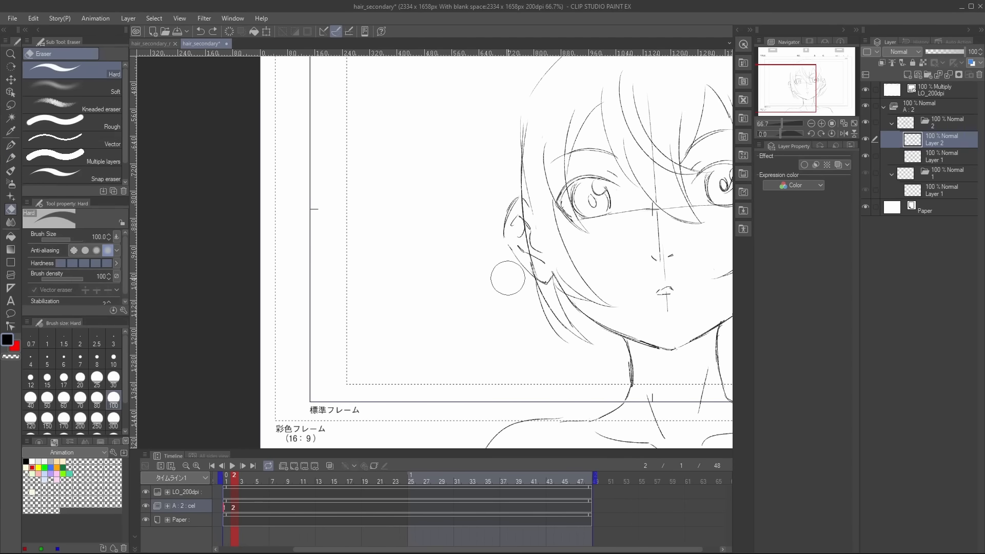
left_click_drag(510, 279, 578, 340)
scroll(547, 339, "down", 1)
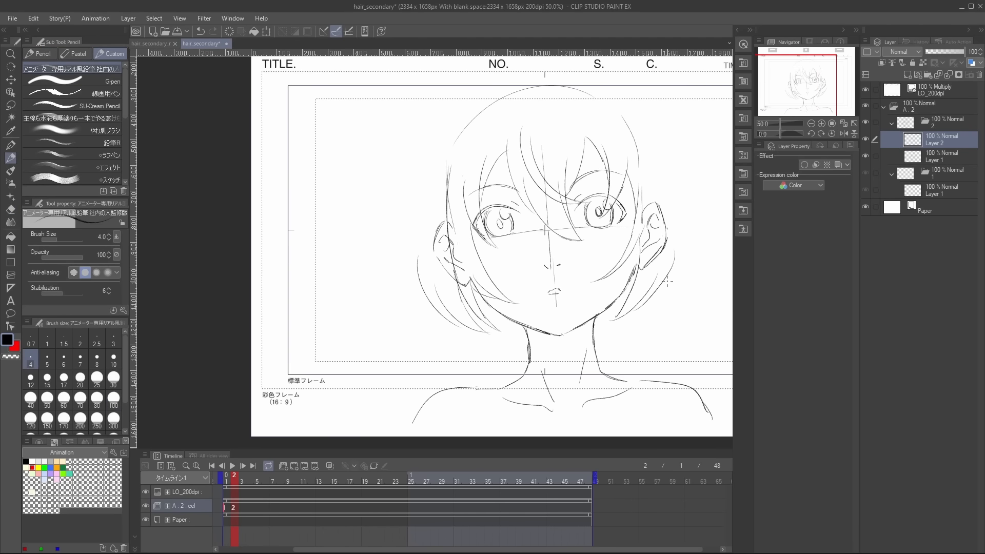
key("e")
key("p")
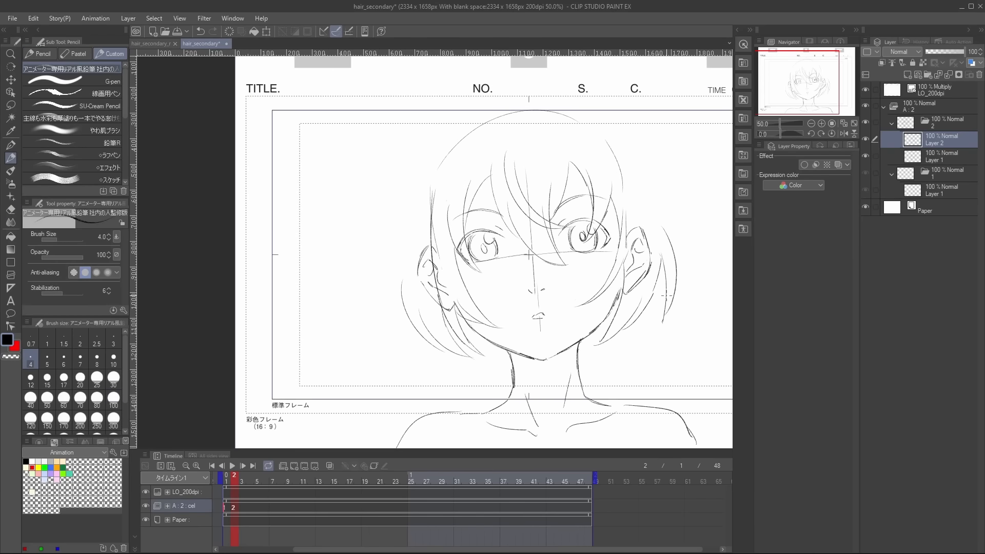
Sketch the outer hair silhouette over the crown and down both sides of the head.
mouse_move(655, 200)
left_mouse_down()
mouse_move(661, 215)
mouse_move(636, 142)
mouse_move(656, 195)
left_mouse_up()
key("ctrl+z")
left_click_drag(538, 160, 493, 207)
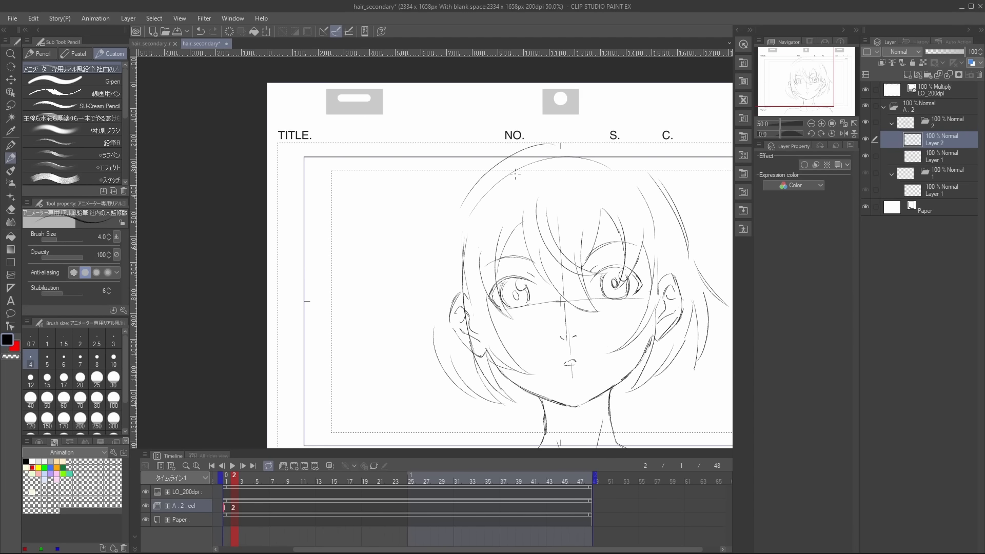
left_click_drag(621, 191, 654, 120)
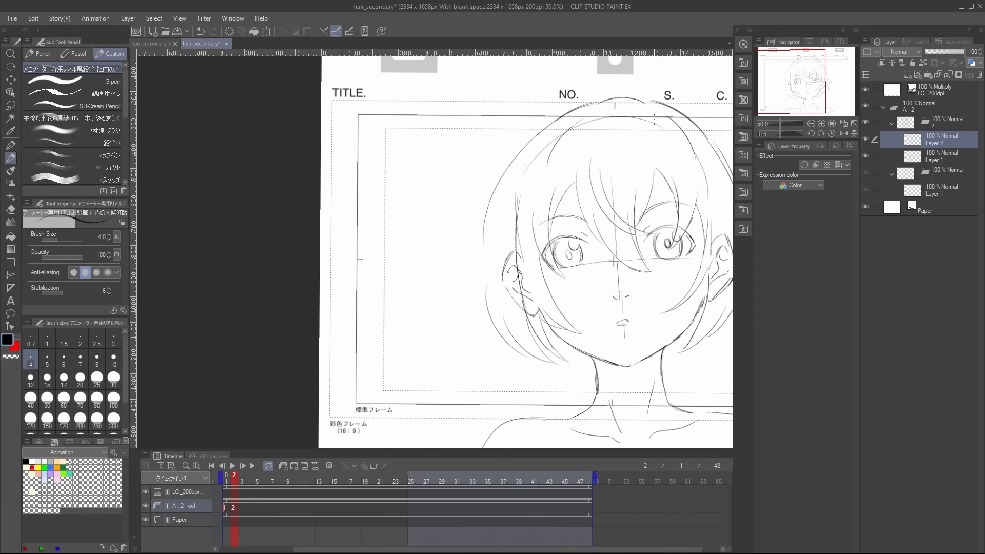
key("e")
left_click_drag(564, 154, 454, 212)
key("p")
left_click_drag(480, 159, 441, 259)
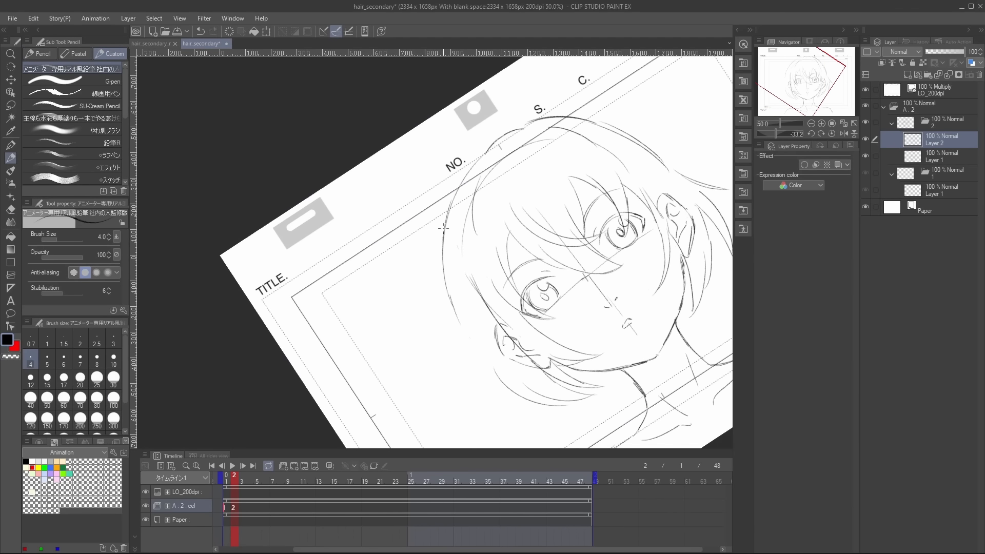
Refine the left side of the hair silhouette from the crown down to the bob's tips, erasing and redrawing rough parts.
key("ctrl+z")
key("ctrl+y")
key("e")
key("p")
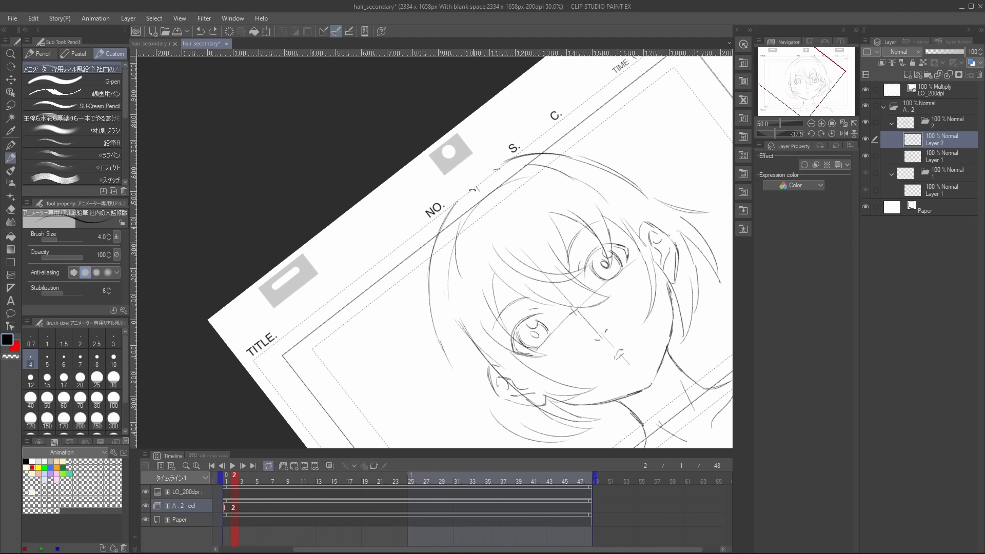
key("ctrl+at")
key("e")
key("p")
left_click_drag(422, 271, 420, 331)
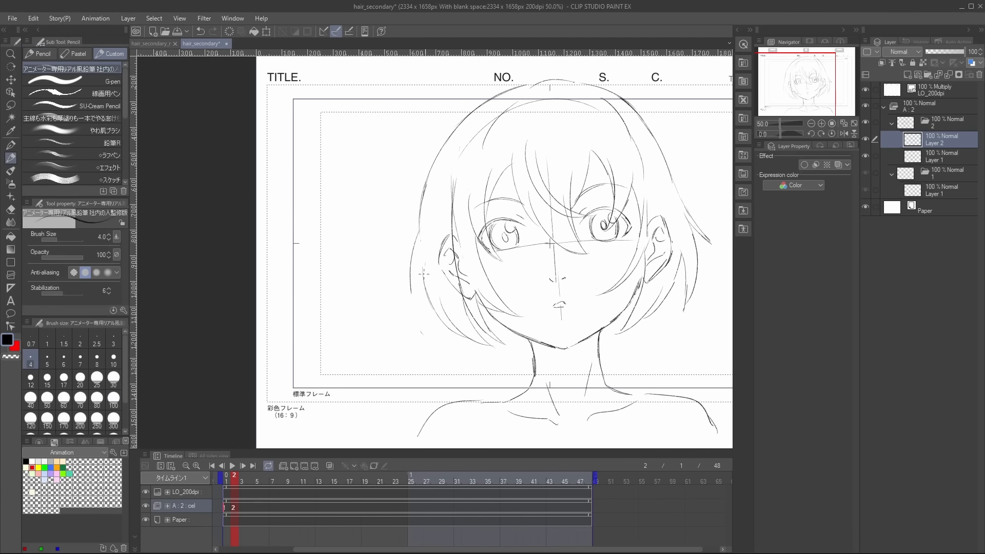
Clean up the bangs between the eyes with a finer eraser and redraw their strands in pencil.
key("e")
scroll(607, 221, "up", 2)
key("p")
left_click_drag(501, 226, 558, 236)
key("ctrl+z")
key("e")
key("p")
left_click_drag(459, 106, 503, 207)
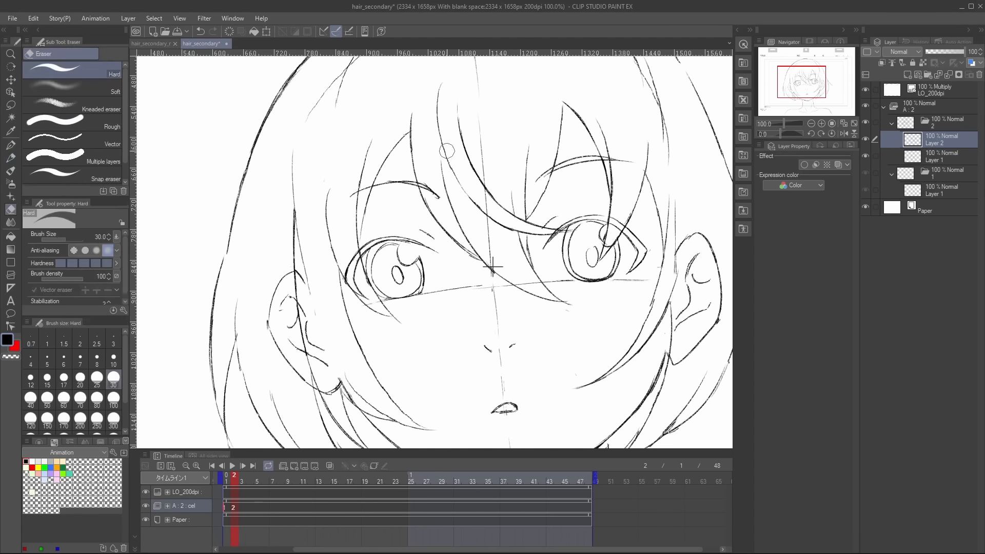
scroll(488, 222, "down", 2)
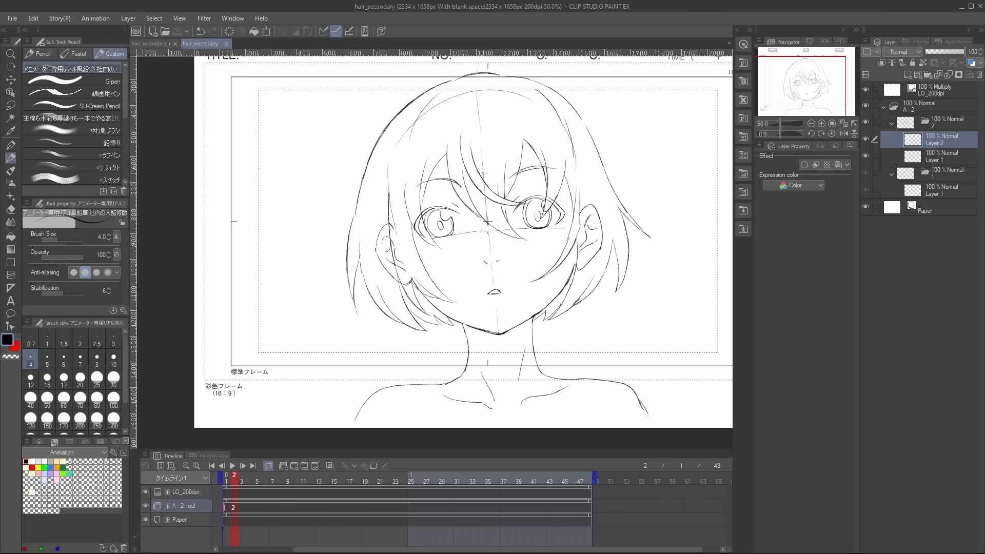
Save the file and turn on onion skin for the empty cel 1 at frame 1.
scroll(487, 222, "down", 1)
key("ctrl+Left")
key("ctrl+s")
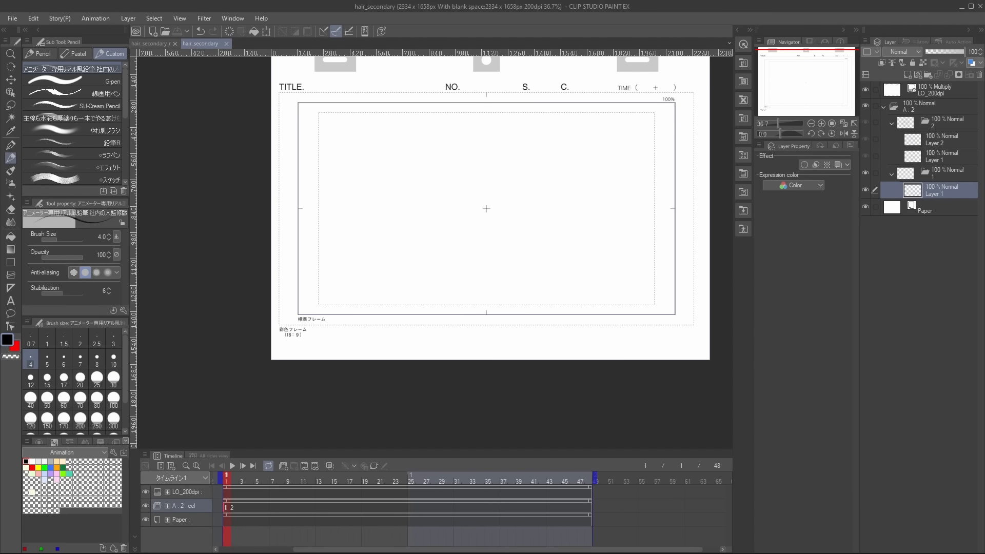
key("ctrl+shift+o")
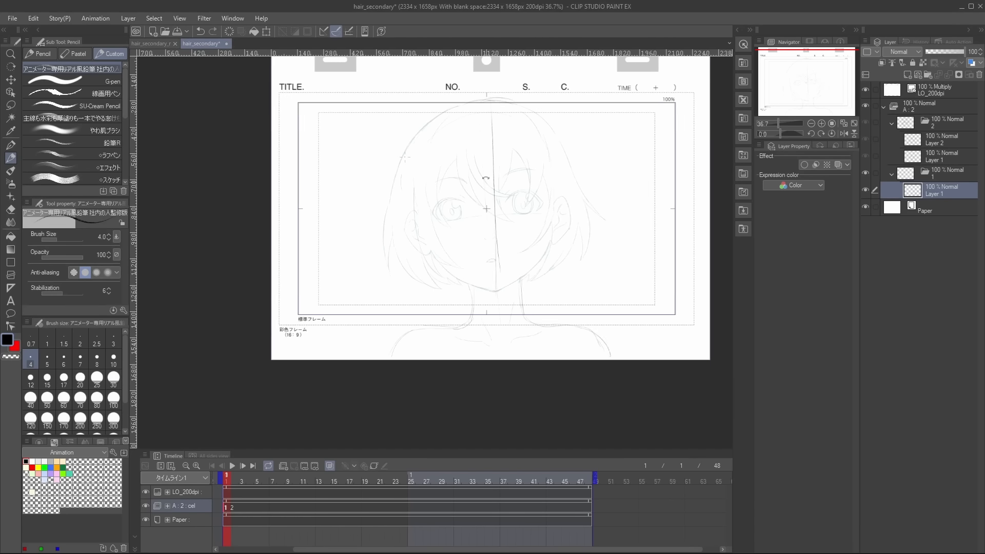
Draw the back view of the head in cel 1 over the onion skin, with centre line, shoulders, hair silhouette and pointed tips.
left_click_drag(492, 160, 464, 96)
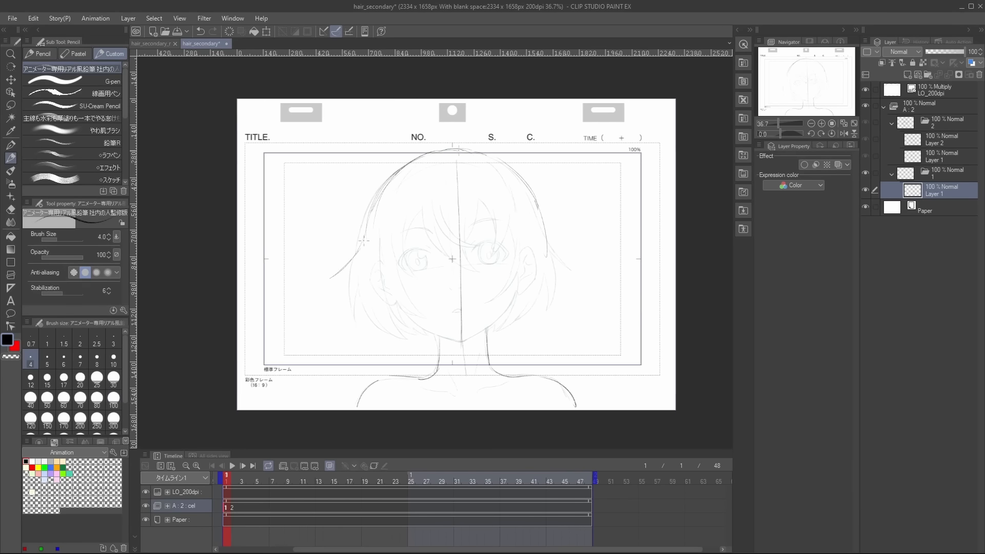
left_click_drag(362, 243, 339, 273)
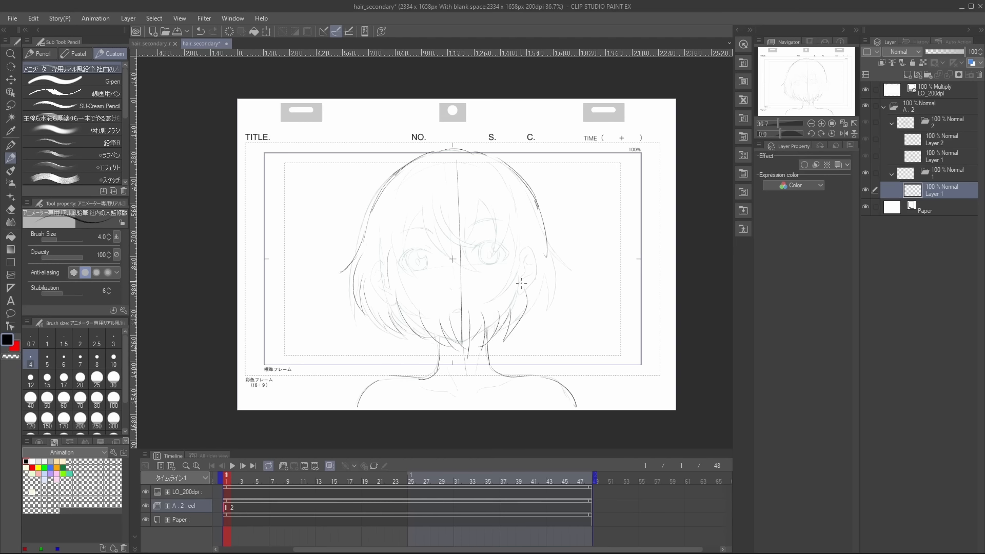
scroll(530, 304, "up", 1)
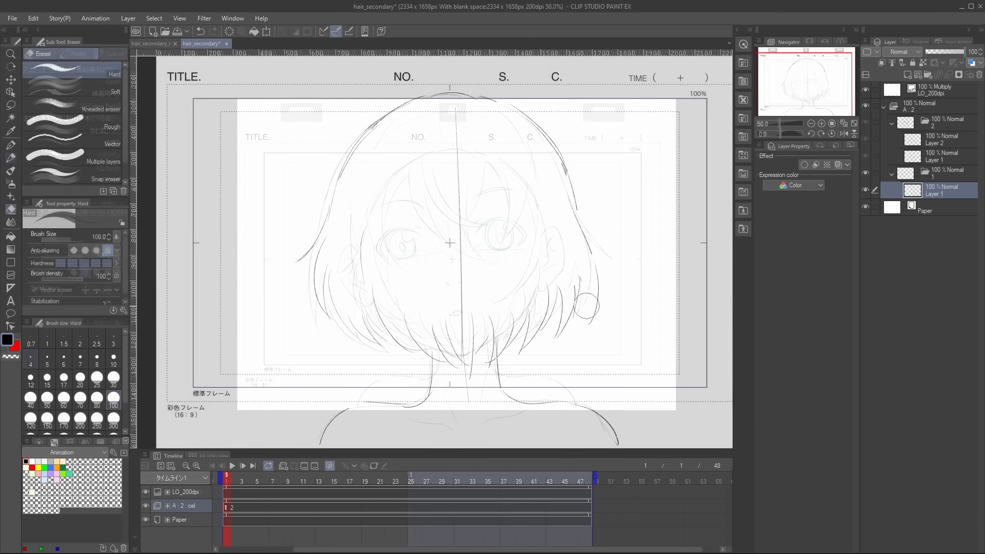
key("e")
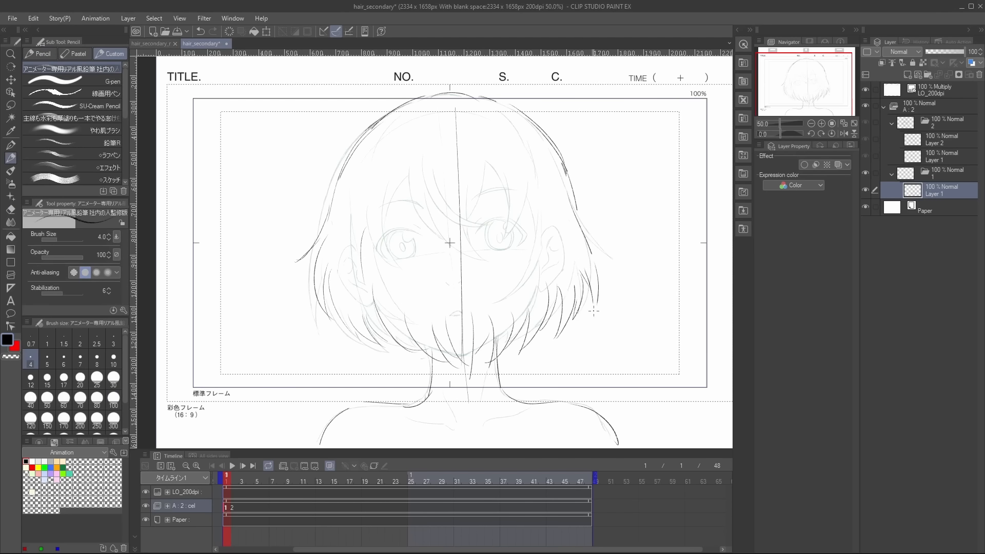
scroll(576, 214, "up", 2)
key("p")
scroll(577, 214, "down", 1)
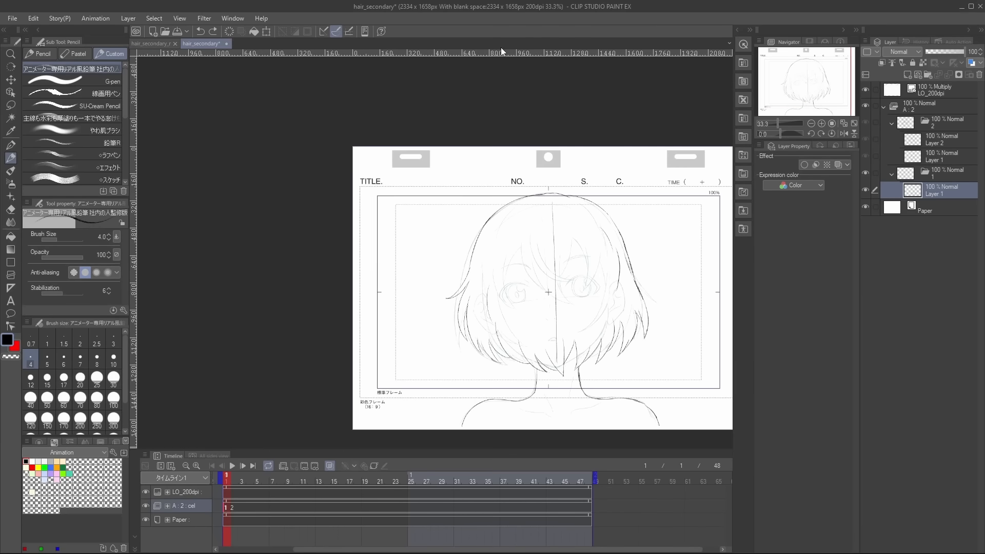
Move cel 2 to frame 7 on the timeline and add new cel 1a at frame 2 with onion skin enabled.
mouse_move(235, 510)
left_mouse_down()
mouse_move(278, 511)
mouse_move(271, 508)
left_mouse_up()
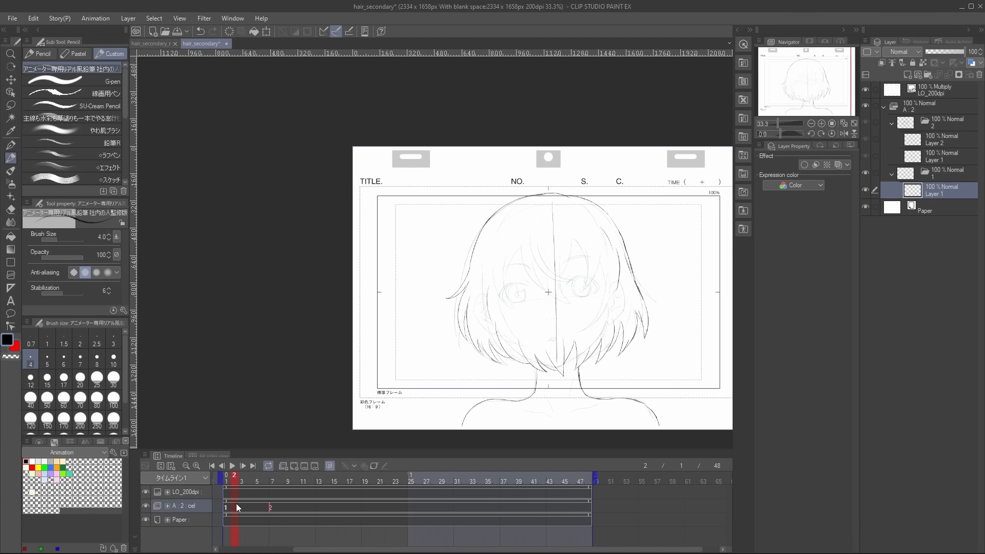
left_click(295, 466)
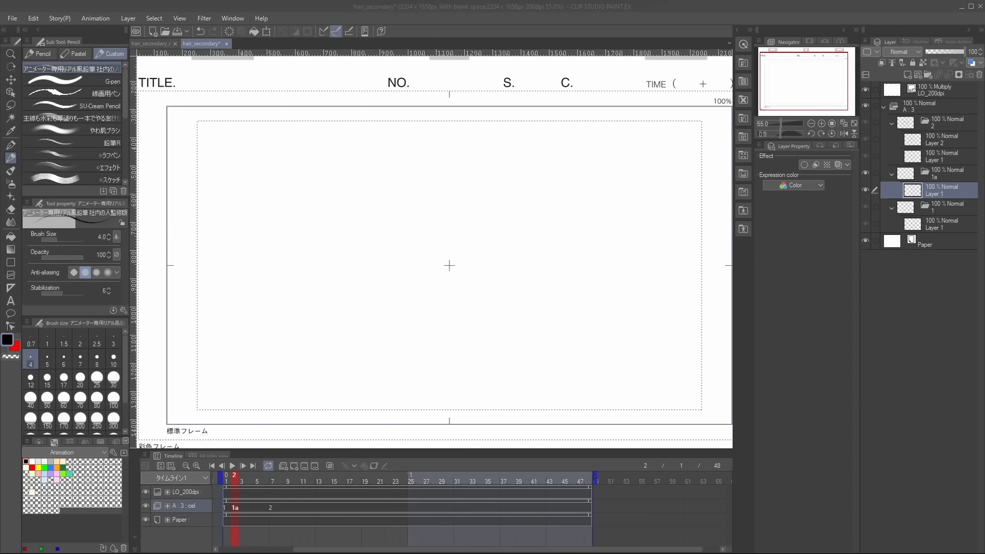
left_click(331, 466)
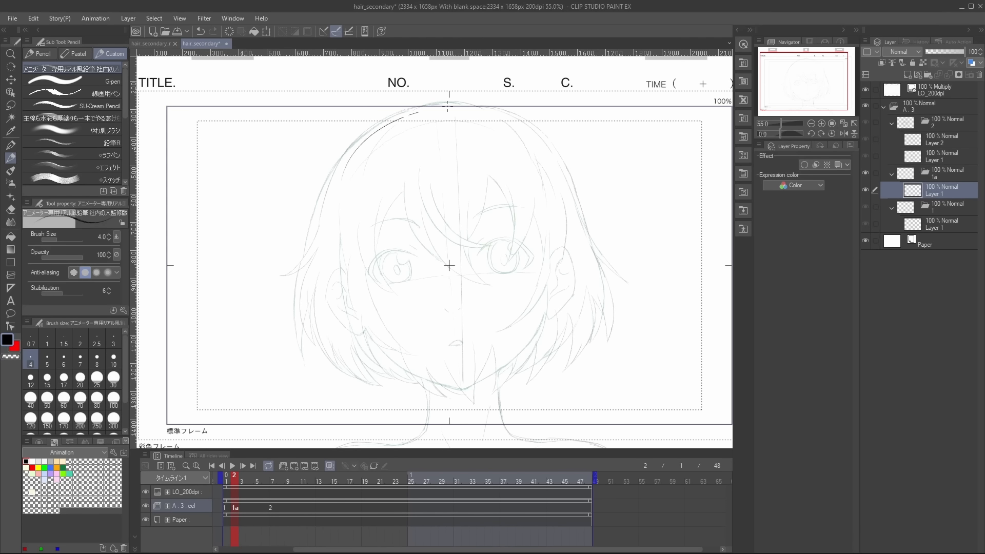
Sketch the turned head's skull outline, lower skull curve, ear and jawline in cel 1a over the onion skin.
left_click_drag(334, 200, 346, 302)
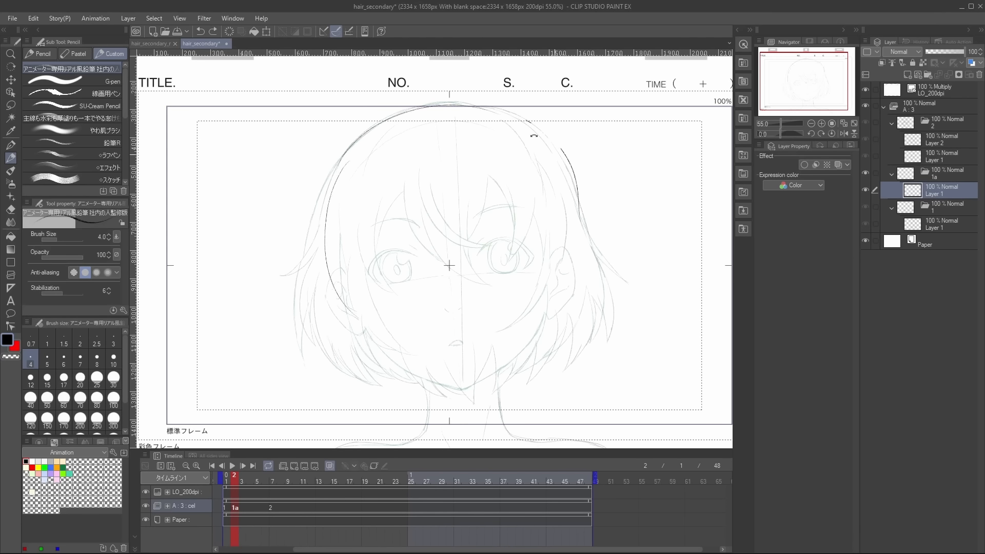
left_click_drag(534, 135, 575, 274)
left_click_drag(361, 328, 426, 366)
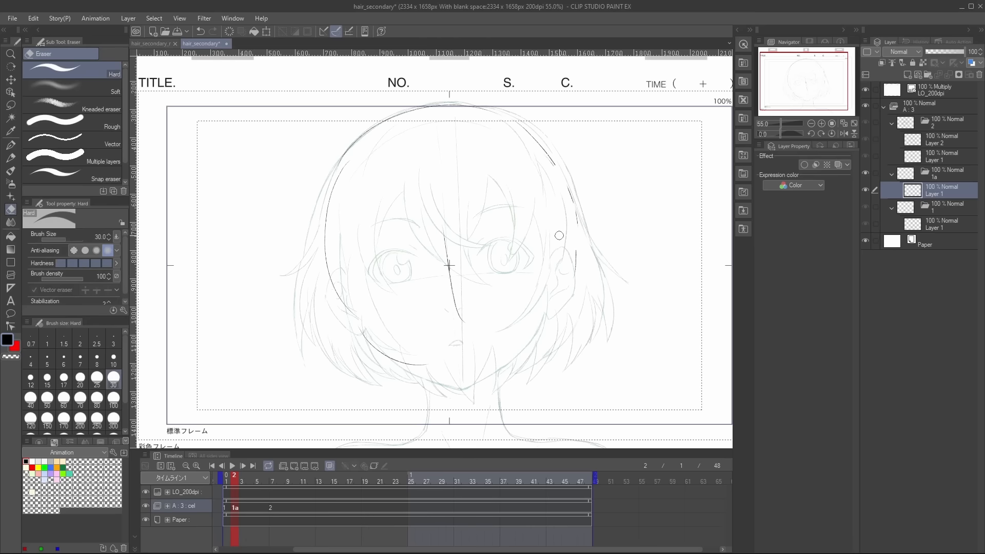
key("ctrl+z")
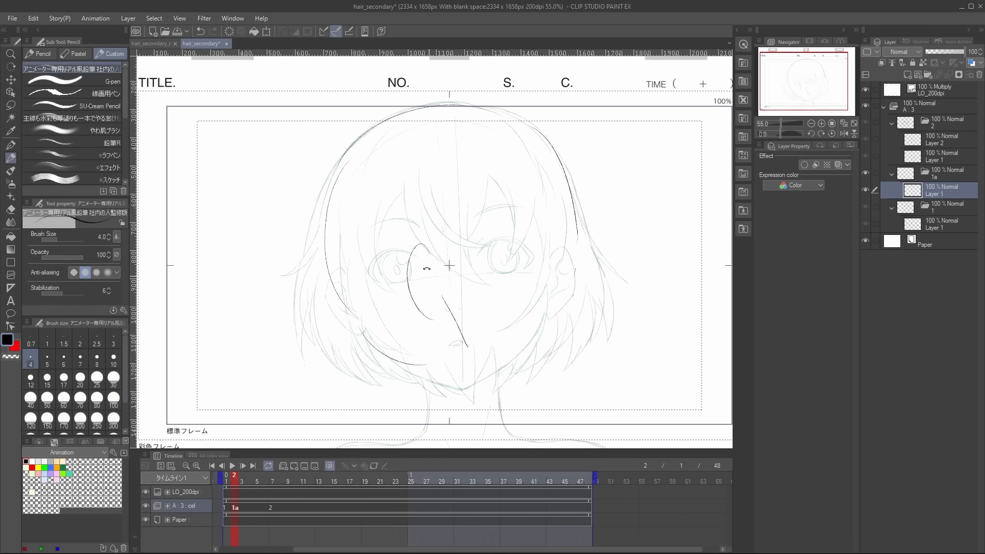
mouse_move(415, 307)
left_mouse_down()
mouse_move(436, 319)
mouse_move(409, 259)
mouse_move(447, 375)
left_mouse_up()
Draw both neck lines and the chin and jaw line of the turned head in cel 1a.
scroll(436, 287, "down", 2)
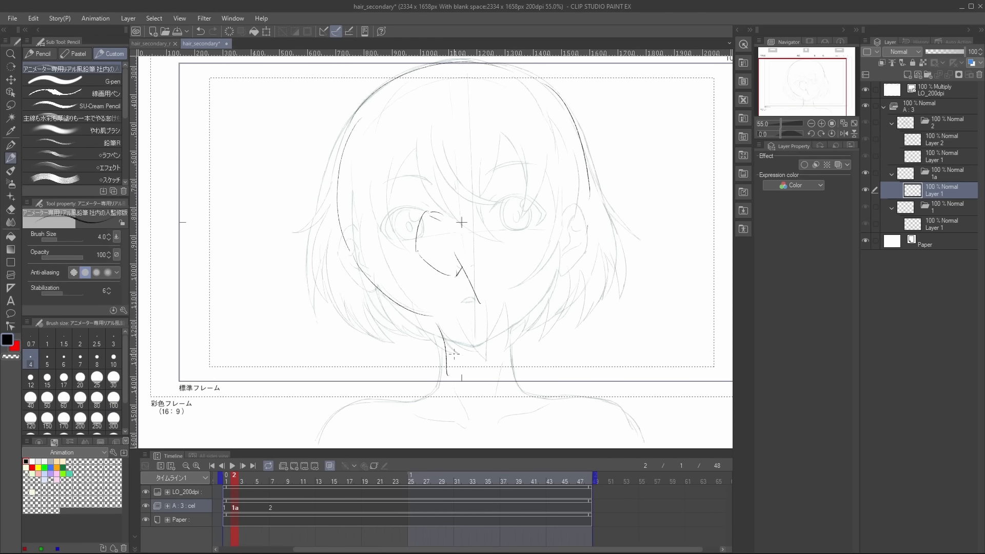
left_click_drag(523, 331, 530, 377)
left_click_drag(497, 318, 596, 309)
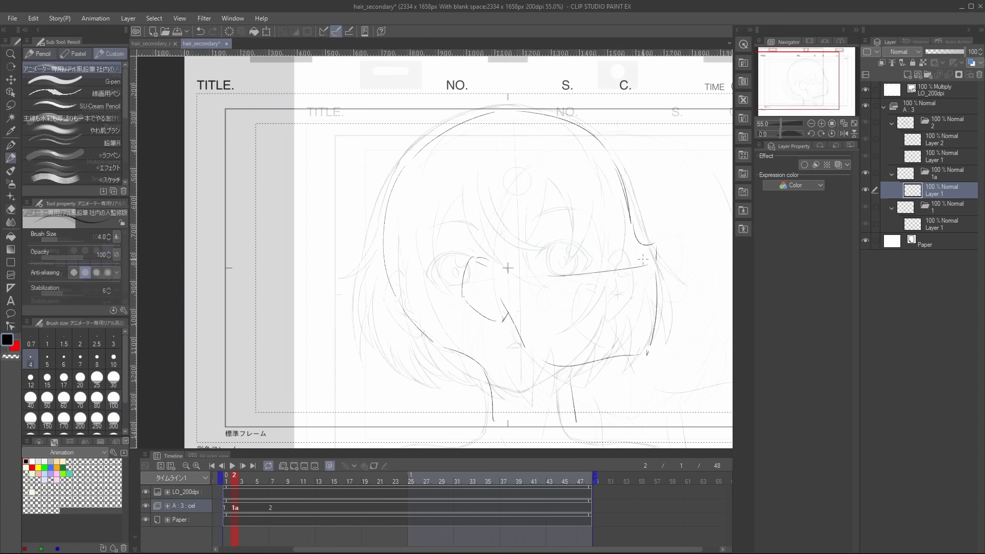
Draw the eye line, neck line and upper eye contour of the turned head in cel 1a over the shifted onion skin.
left_click_drag(636, 259, 534, 275)
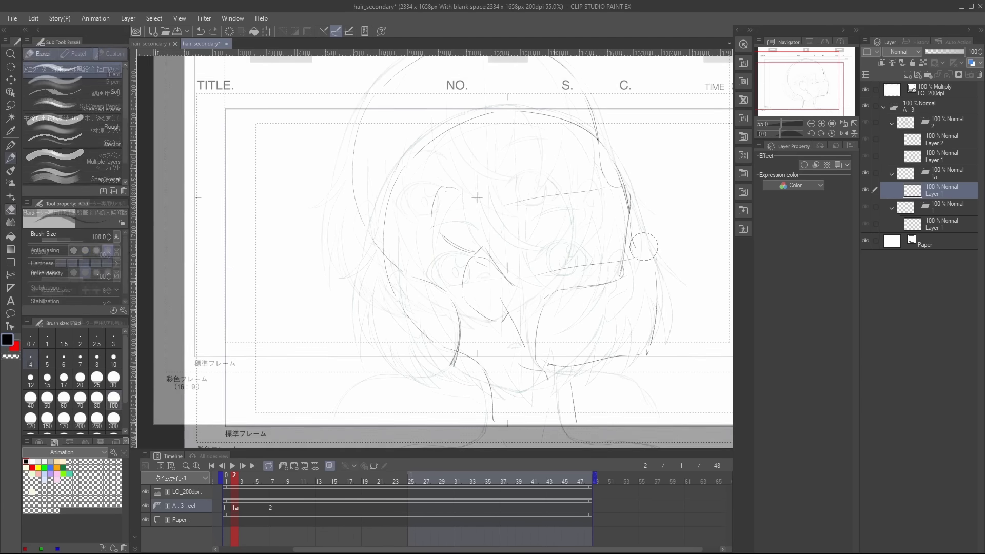
left_click_drag(451, 376, 543, 334)
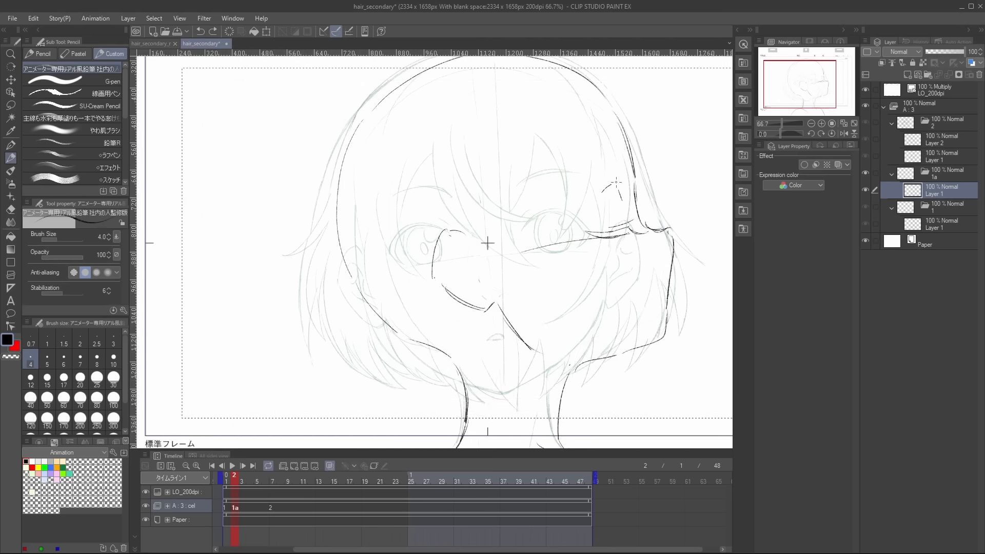
left_click_drag(575, 179, 627, 166)
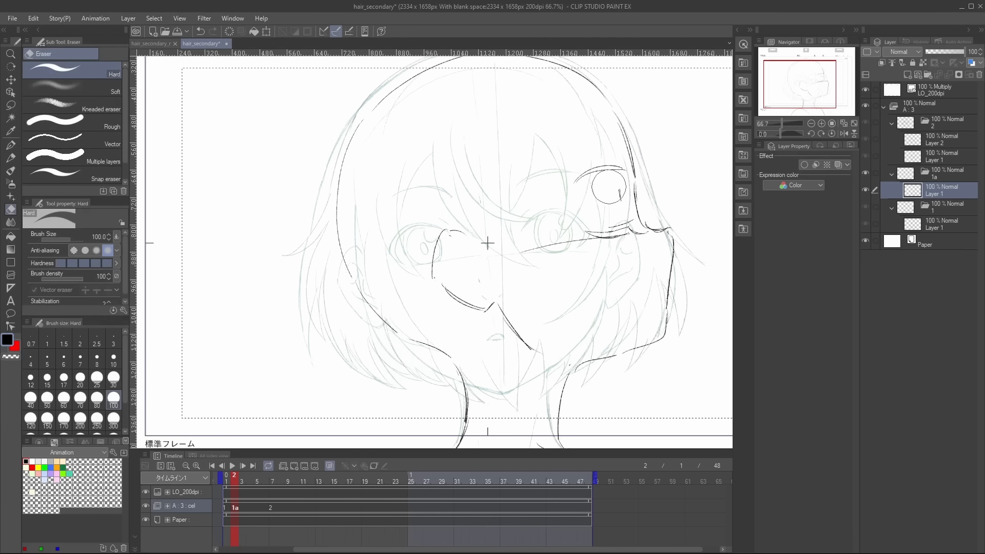
scroll(653, 137, "down", 1)
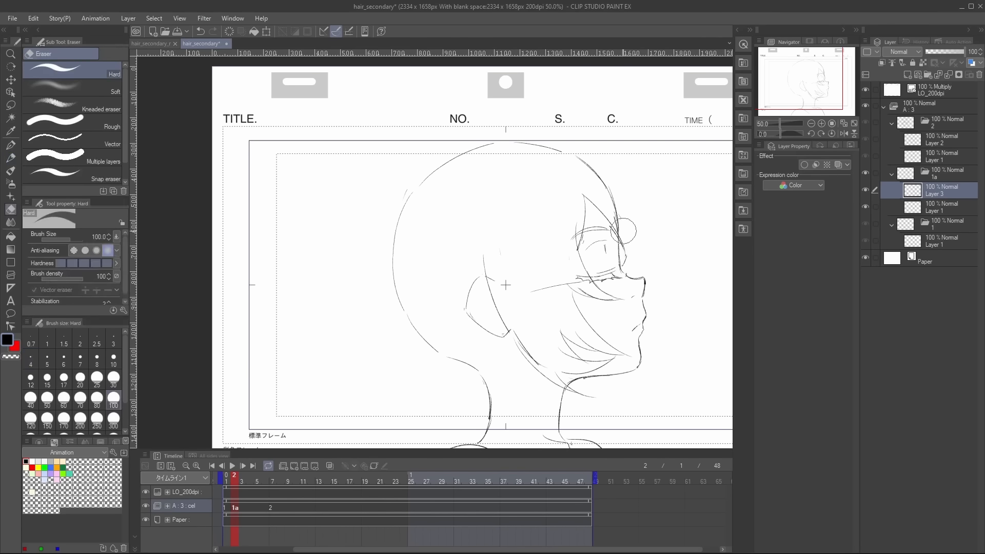
Draw the fringe strands sweeping over the forehead in cel 1a and compare the pose with the neighbouring frame.
key("p")
key("ctrl+z")
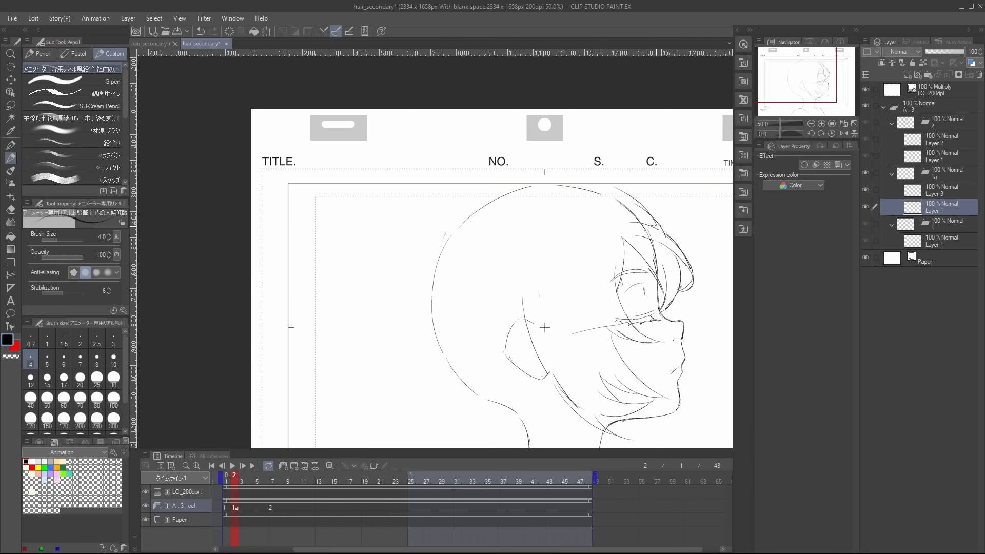
key("Right")
key("Left")
Sketch the back hair outline and the curved nape strands on Layer 3 of cel 1a.
left_click(331, 466)
mouse_move(415, 302)
left_mouse_down()
mouse_move(453, 227)
mouse_move(499, 190)
mouse_move(509, 242)
left_mouse_up()
key("ctrl+z")
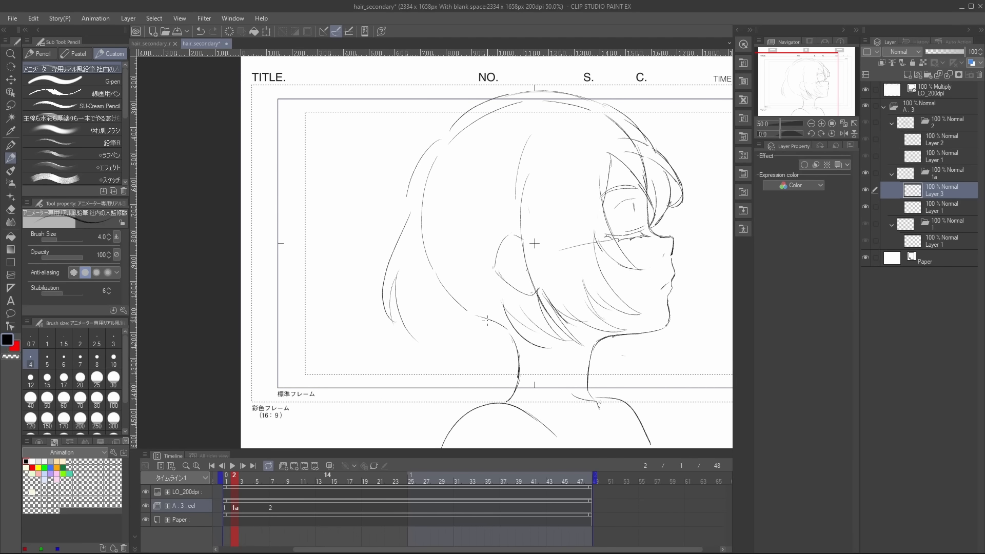
key("ctrl+z")
key("ctrl+z")
left_click_drag(486, 314, 540, 349)
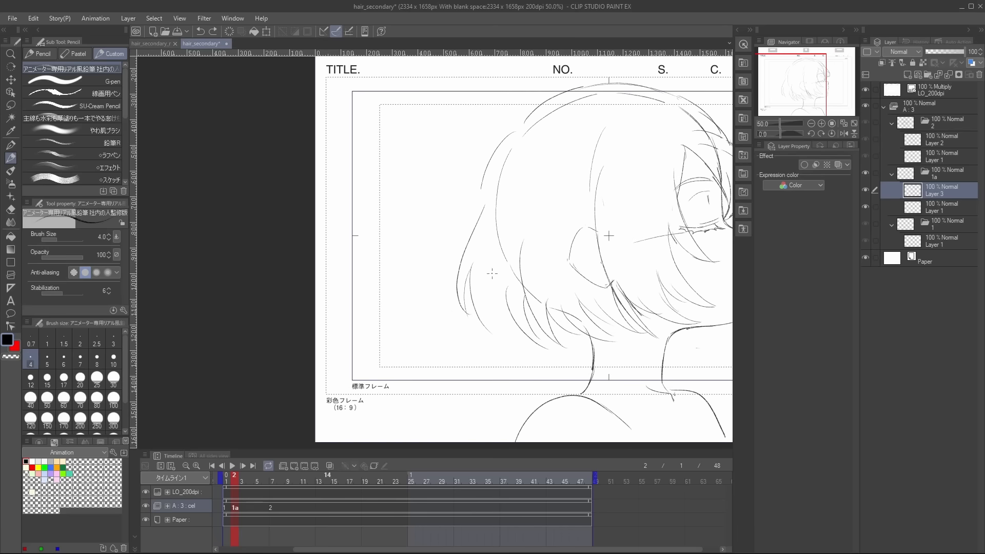
Erase the inner strand at the back of the head in cel 1a and redraw the pointed hair tips there.
key("e")
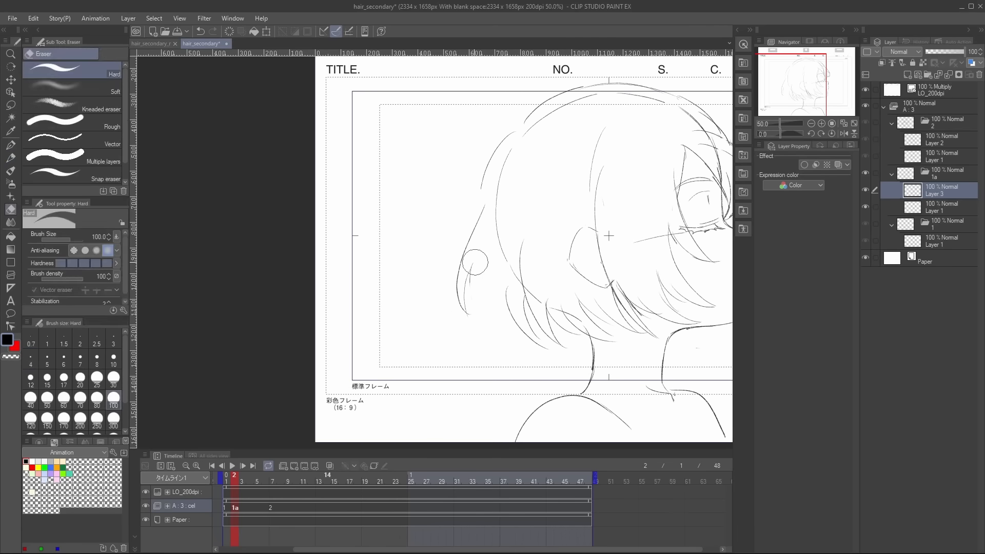
key("p")
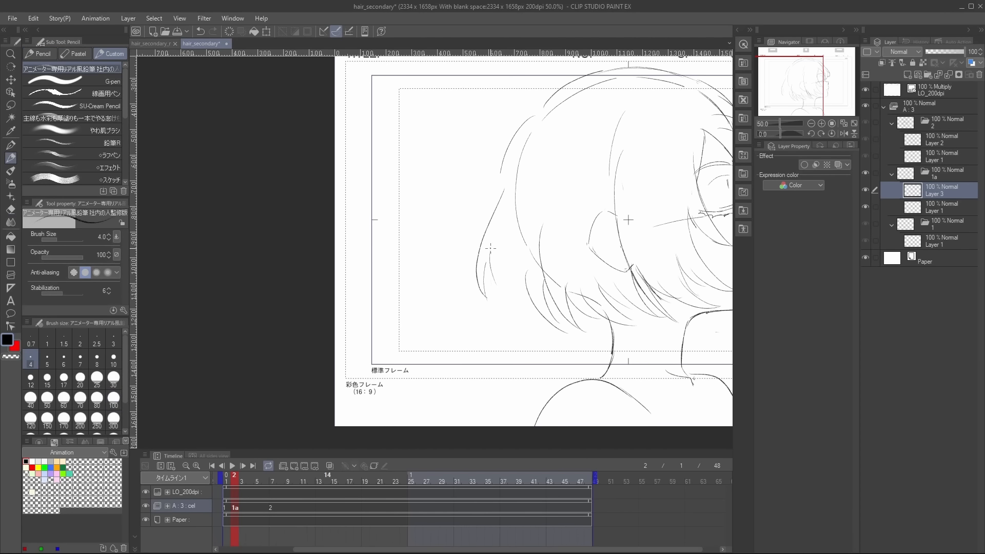
left_click_drag(490, 248, 485, 283)
left_click_drag(494, 249, 508, 310)
left_click_drag(496, 250, 527, 324)
left_click_drag(518, 297, 535, 327)
key("e")
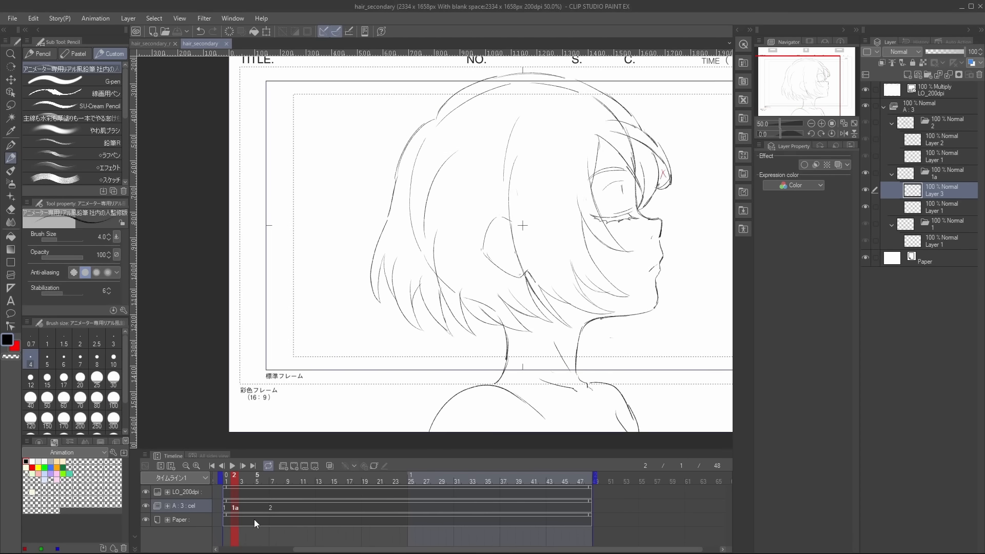
Add cel 1b at frame 3 and sketch the face contour, jaw and front neck line on its Layer 1 over the onion skin.
left_click(303, 465)
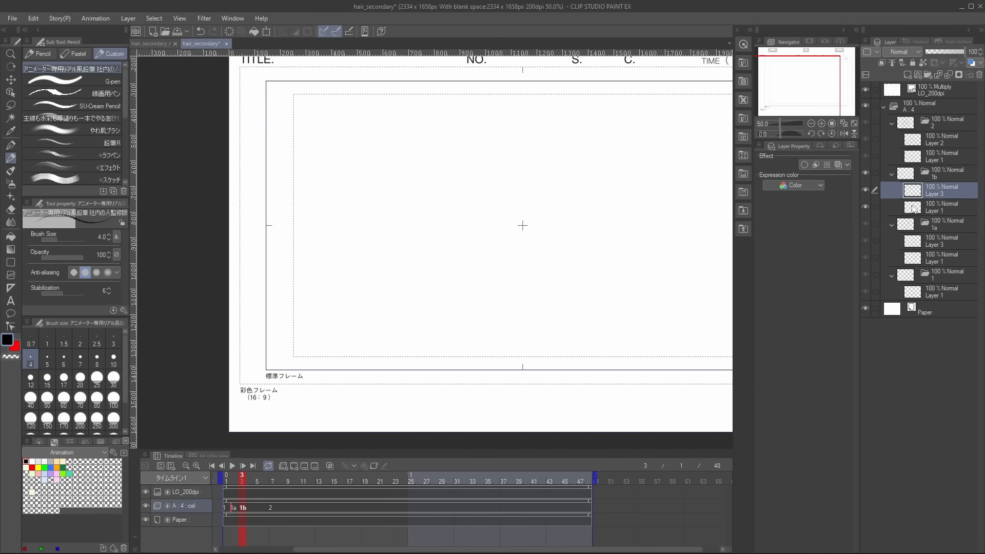
left_click(914, 208)
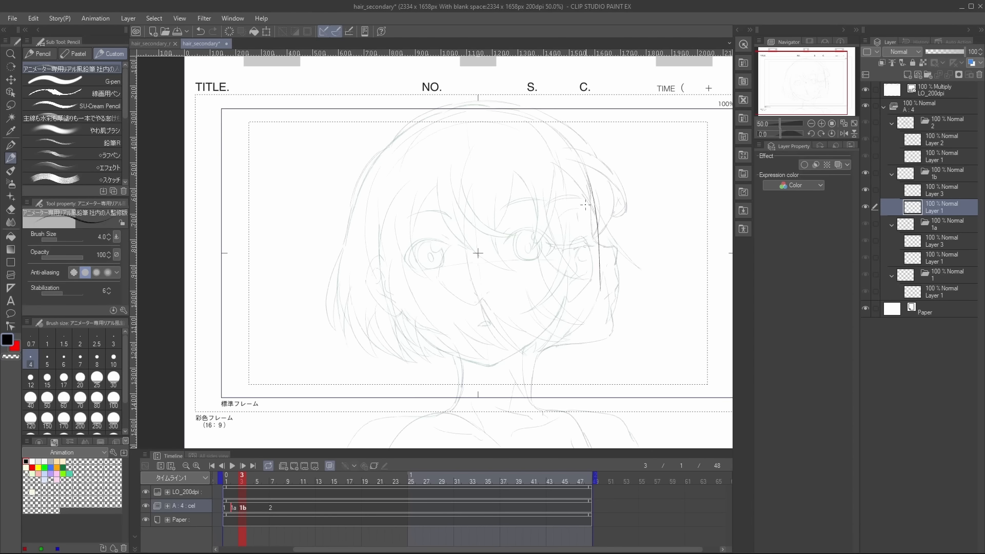
mouse_move(591, 185)
left_mouse_down()
mouse_move(601, 291)
mouse_move(593, 333)
left_mouse_up()
left_click_drag(532, 350, 527, 402)
key("ctrl+z")
left_click_drag(544, 343, 583, 339)
left_click_drag(601, 279, 585, 342)
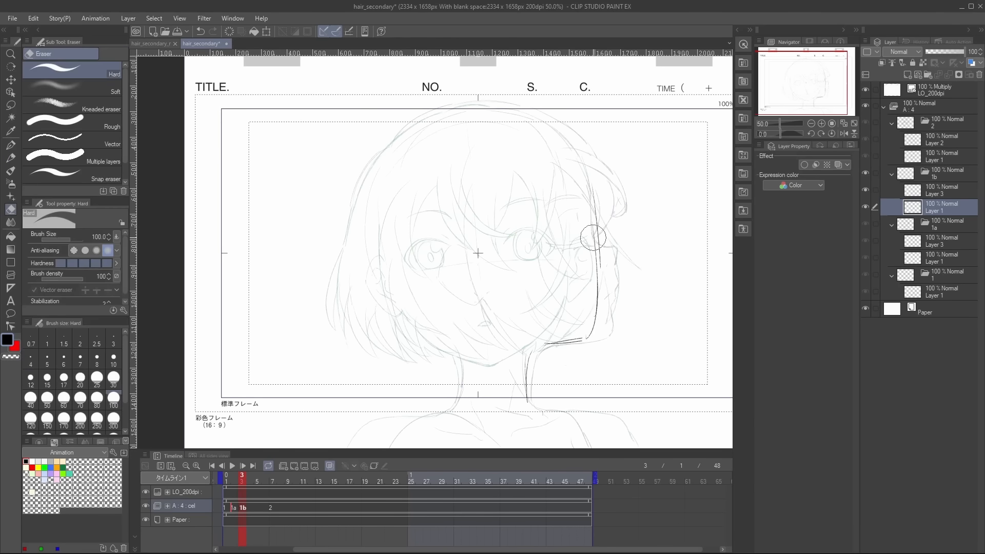
Draw the face's slanted centre line, the ear and the back neck line in cel 1b.
left_click_drag(554, 188, 573, 331)
key("ctrl+z")
left_click_drag(542, 146, 576, 339)
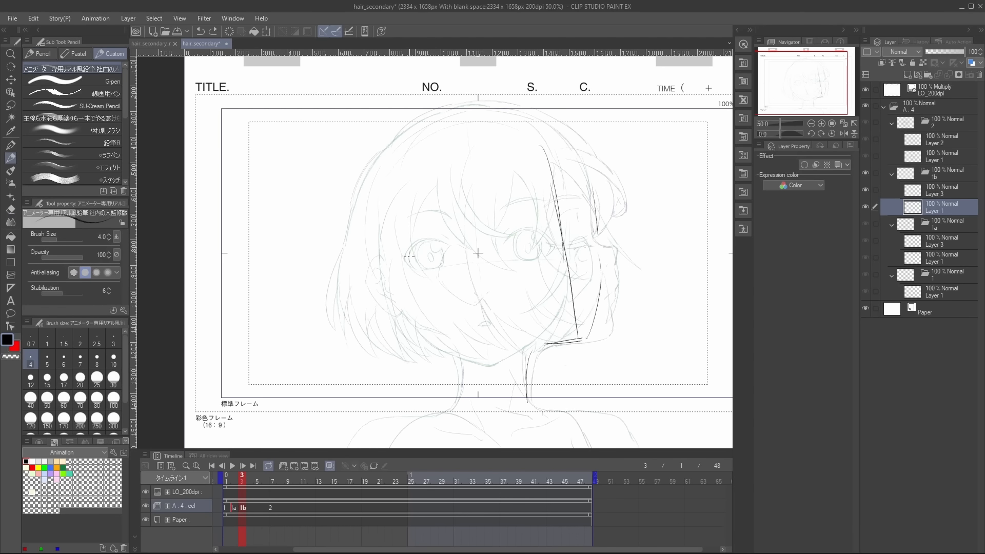
left_click_drag(427, 312, 464, 336)
key("ctrl+z")
left_click_drag(556, 169, 579, 303)
left_click_drag(451, 339, 462, 405)
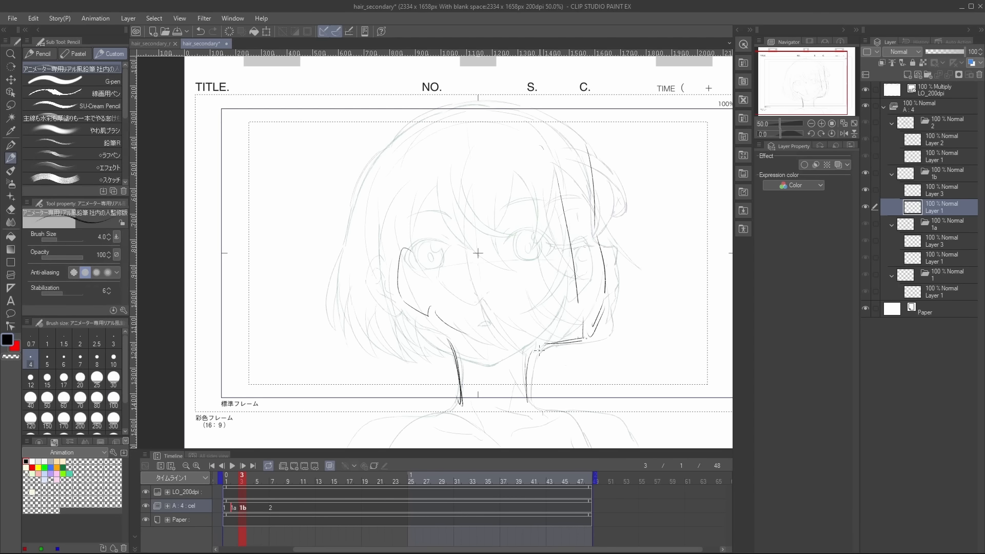
Draw the shoulders and the rear skull curve in cel 1b and erase stray lines near the nape.
mouse_move(526, 354)
left_mouse_down()
mouse_move(540, 407)
mouse_move(526, 377)
mouse_move(605, 325)
mouse_move(646, 414)
left_mouse_up()
left_click_drag(483, 176, 469, 288)
left_click_drag(502, 238, 488, 295)
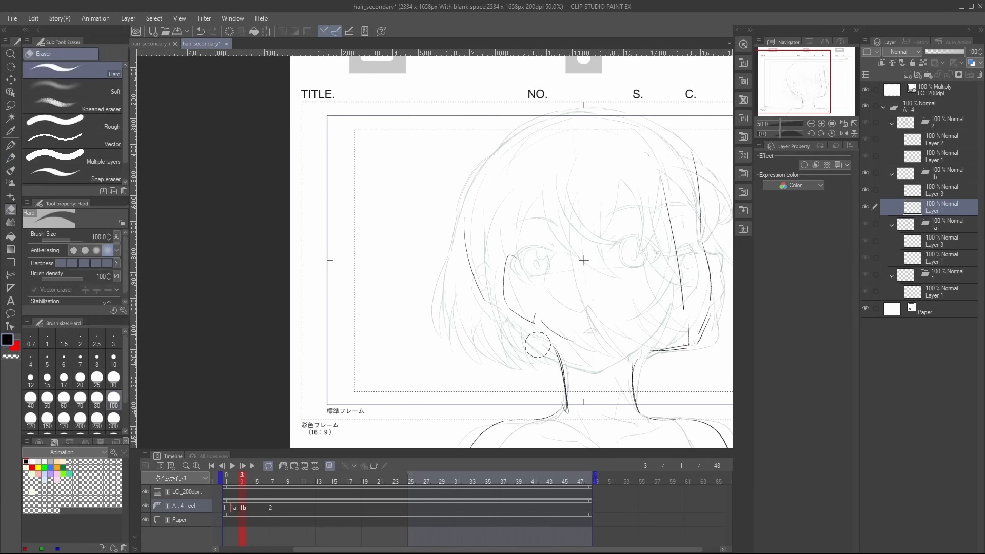
left_click_drag(523, 328, 558, 356)
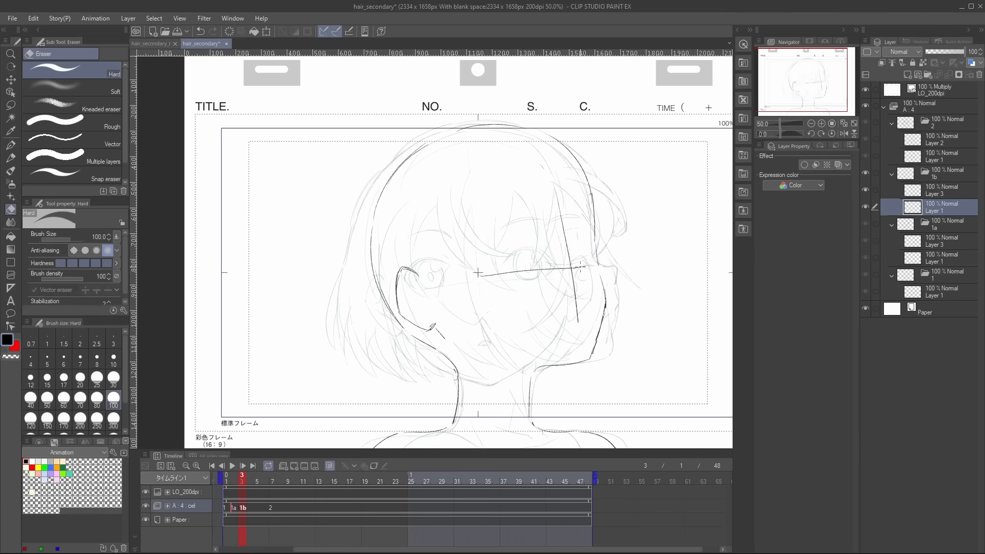
Draw both eyes, the nose and the mouth of the three-quarter face in cel 1b.
scroll(478, 273, "up", 1)
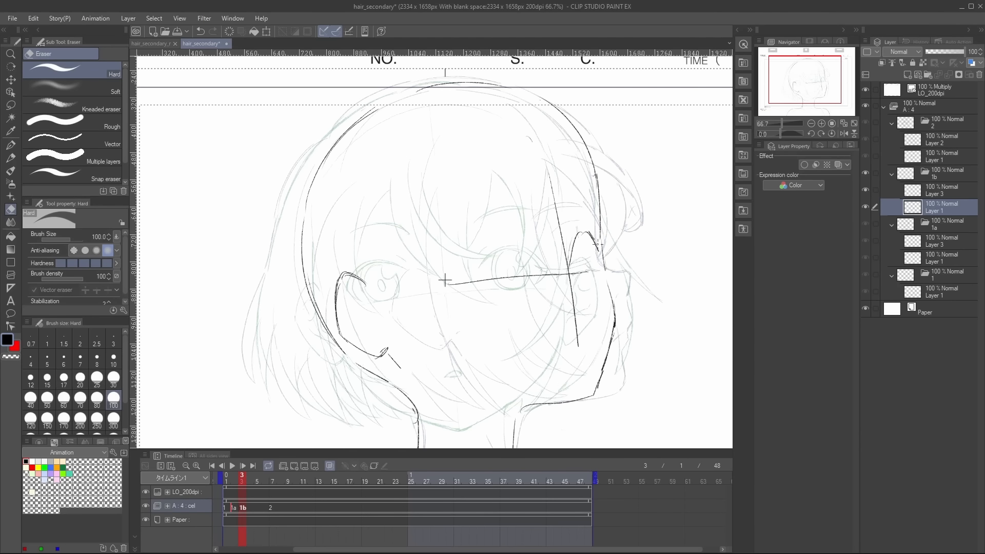
left_click_drag(592, 300, 594, 302)
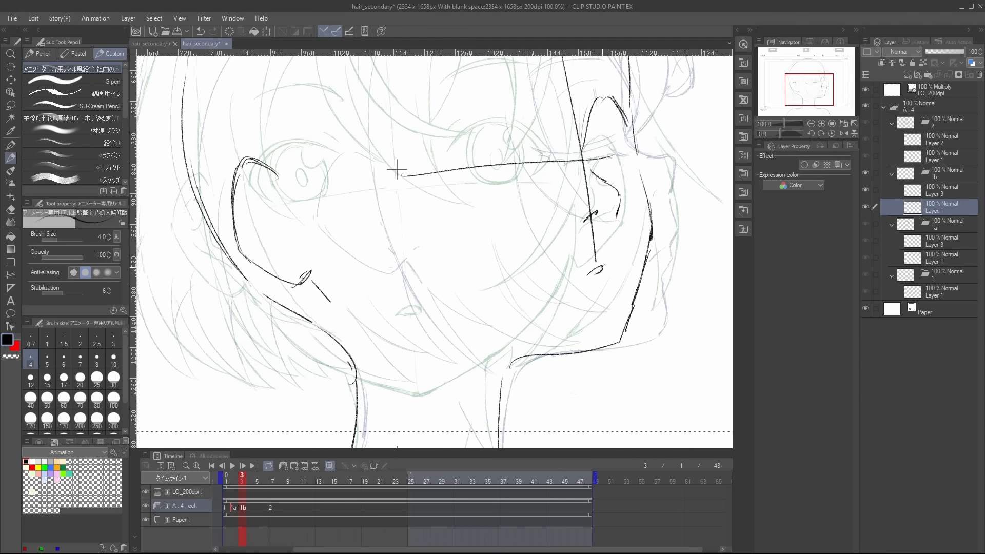
left_click_drag(397, 168, 391, 281)
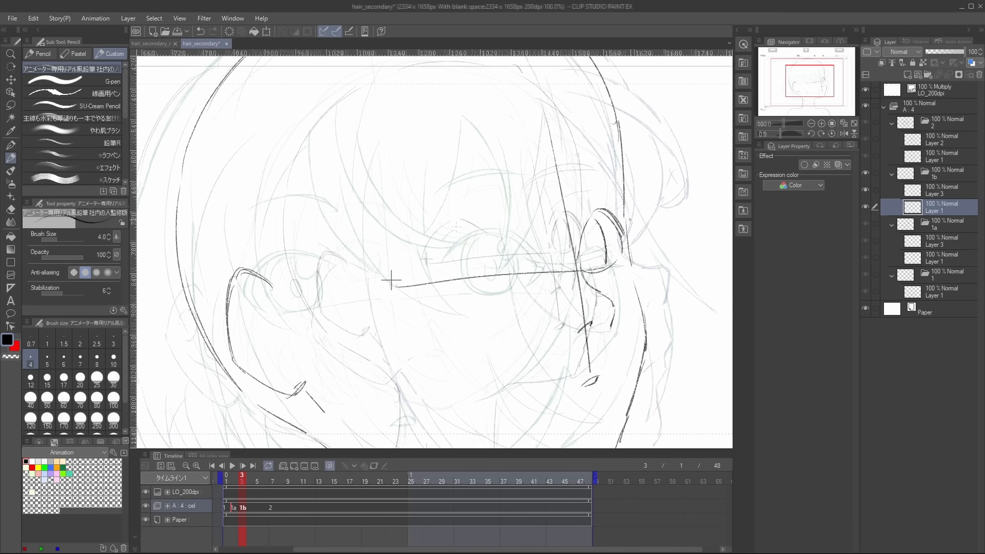
scroll(391, 280, "down", 1)
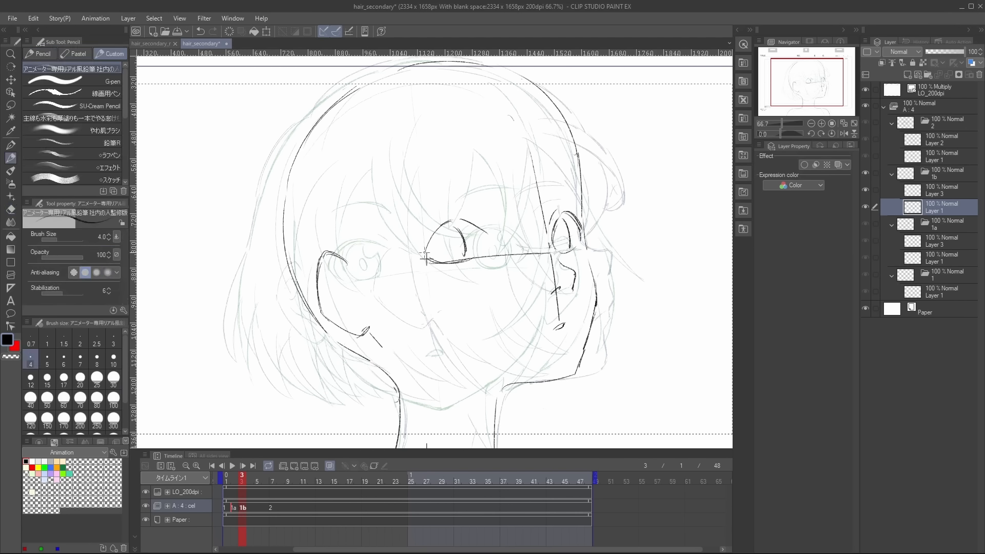
scroll(459, 234, "up", 1)
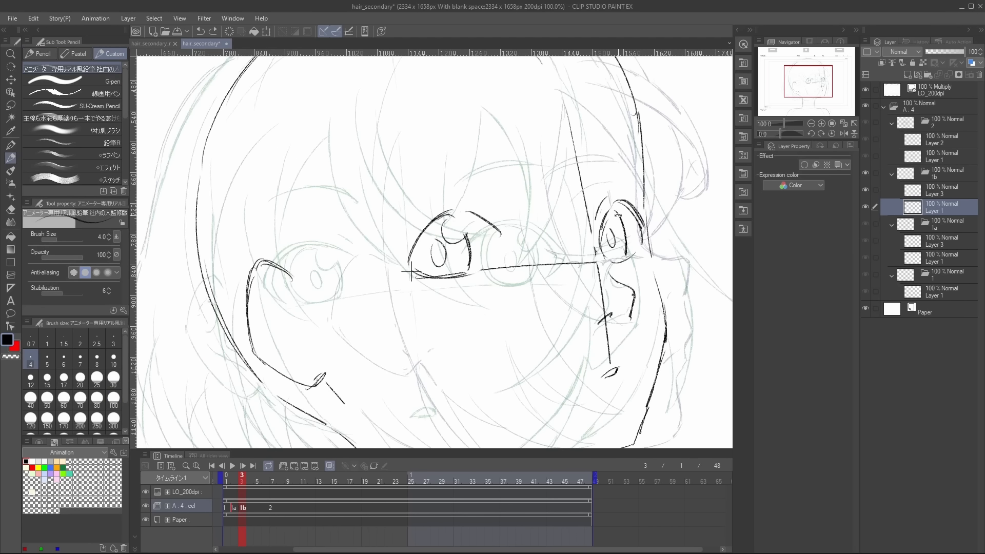
Select the sketched facial features in cel 1b and transform them slightly down and toward the back of the head.
scroll(412, 272, "down", 2)
key("m")
mouse_move(518, 149)
left_mouse_down()
mouse_move(537, 308)
mouse_move(572, 92)
mouse_move(519, 149)
left_mouse_up()
key("ctrl+t")
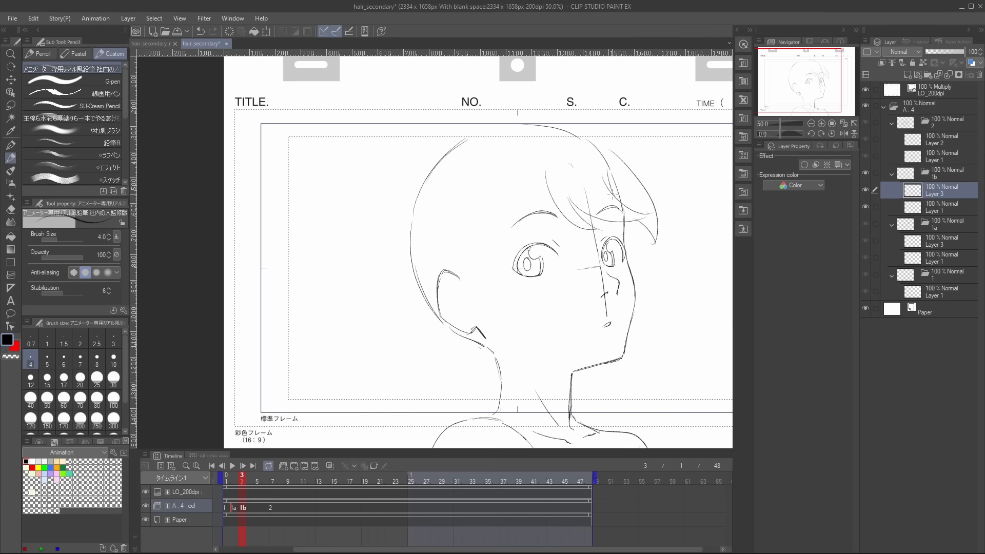
Draw the fringe edge and the long side locks curving across the cheek on Layer 3 of cel 1b.
key("e")
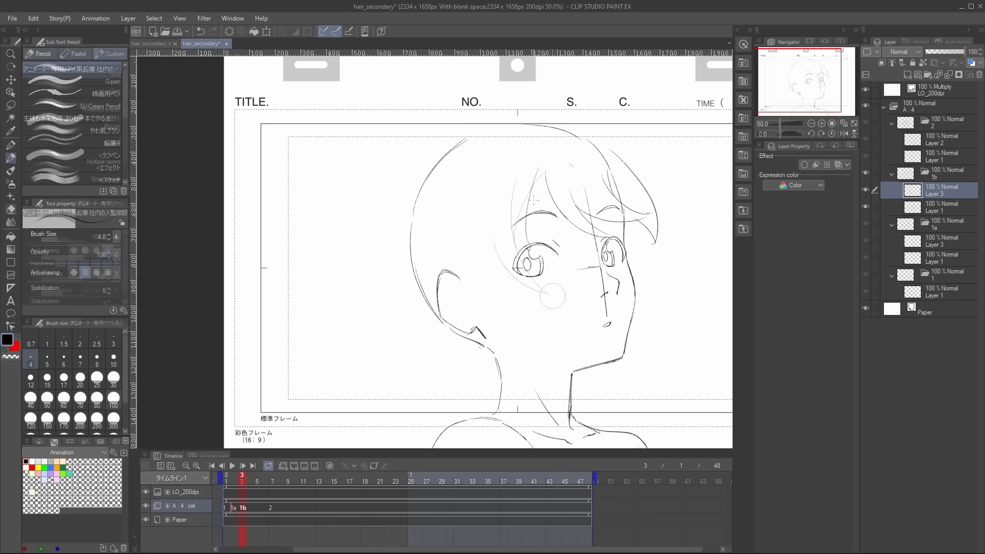
mouse_move(505, 288)
left_mouse_down()
mouse_move(531, 323)
mouse_move(572, 336)
left_mouse_up()
key("ctrl+z")
left_click_drag(508, 308, 565, 337)
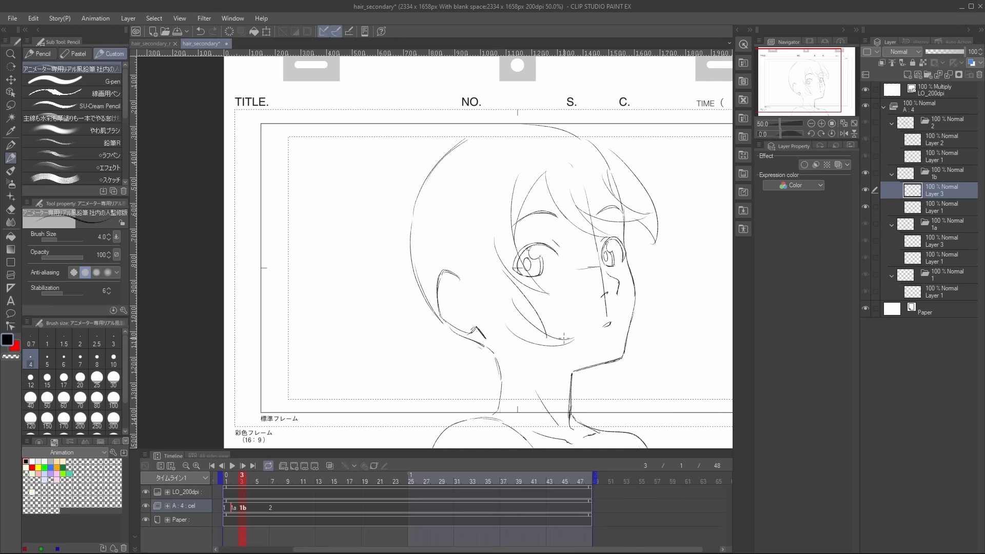
left_click_drag(508, 318, 530, 269)
left_click_drag(523, 268, 541, 310)
key("ctrl+z")
left_click_drag(478, 233, 511, 291)
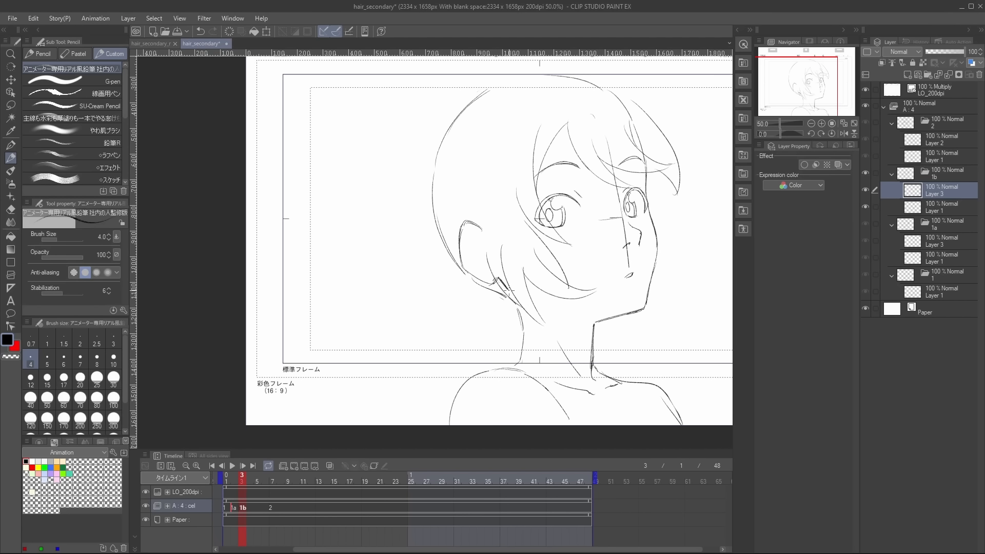
Sketch the hair strands falling over the ear and toward the nape in cel 1b.
left_click_drag(481, 168, 496, 312)
left_click_drag(484, 254, 501, 320)
key("ctrl+z")
left_click_drag(462, 183, 501, 316)
key("ctrl+z")
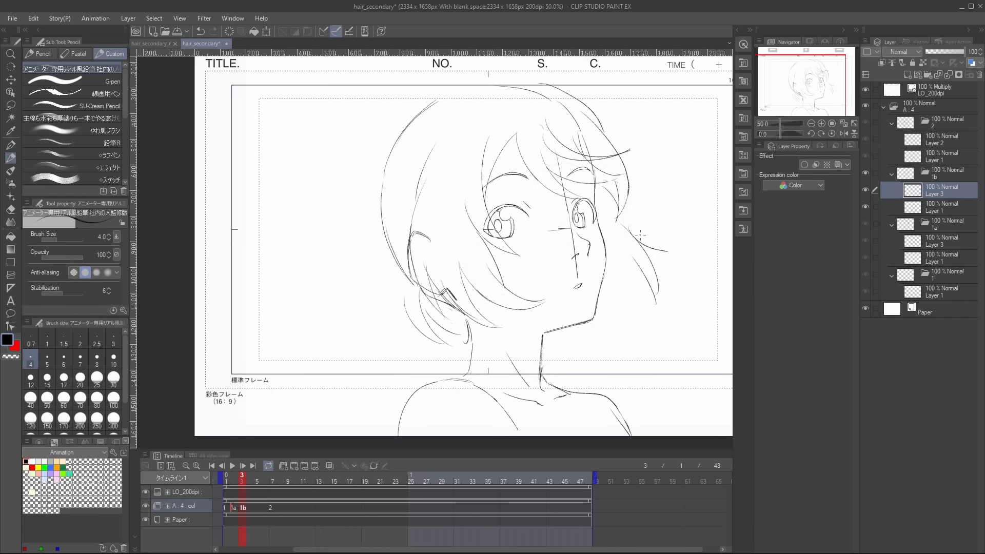
Draw the flying hair strands beyond the far side of the face in cel 1b.
scroll(640, 235, "down", 1)
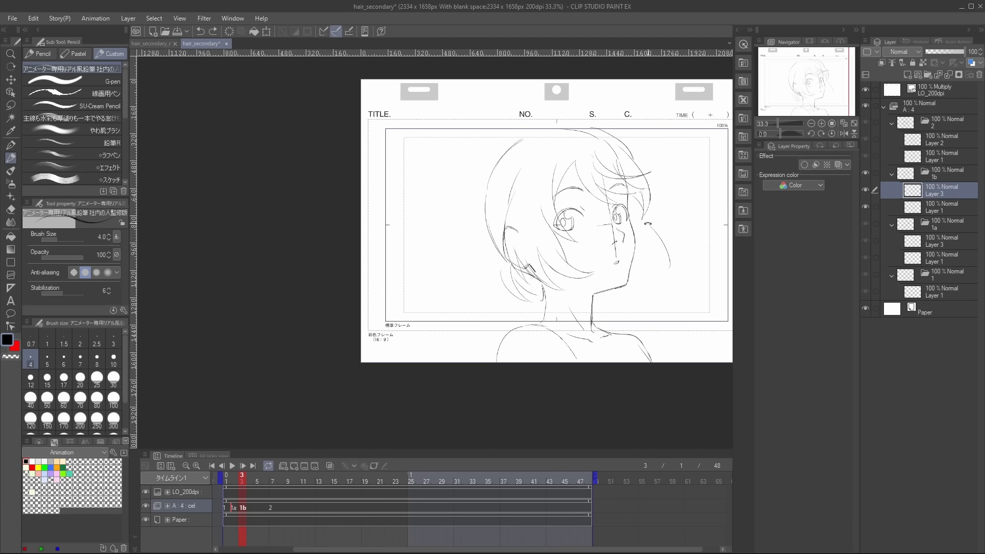
mouse_move(647, 226)
left_mouse_down()
mouse_move(667, 260)
mouse_move(652, 285)
left_mouse_up()
key("ctrl+z")
left_click_drag(644, 229, 650, 288)
left_click_drag(644, 255, 627, 292)
key("ctrl+z")
Draw the pointed strands flaring outward behind the head in cel 1b.
scroll(640, 251, "up", 1)
mouse_move(521, 252)
left_mouse_down()
mouse_move(553, 271)
mouse_move(533, 276)
mouse_move(555, 310)
left_mouse_up()
key("ctrl+z")
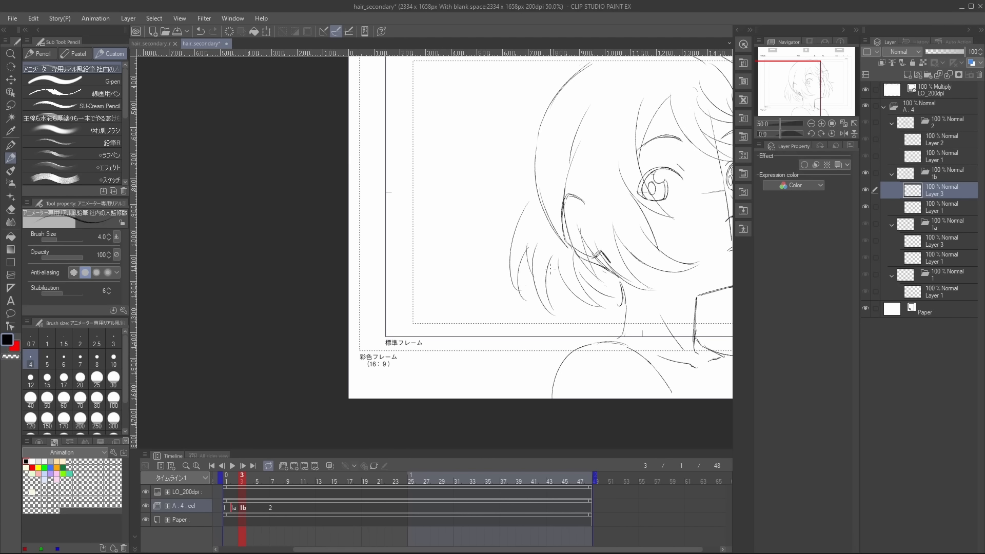
key("asciicircum")
key("minus")
scroll(659, 162, "down", 1)
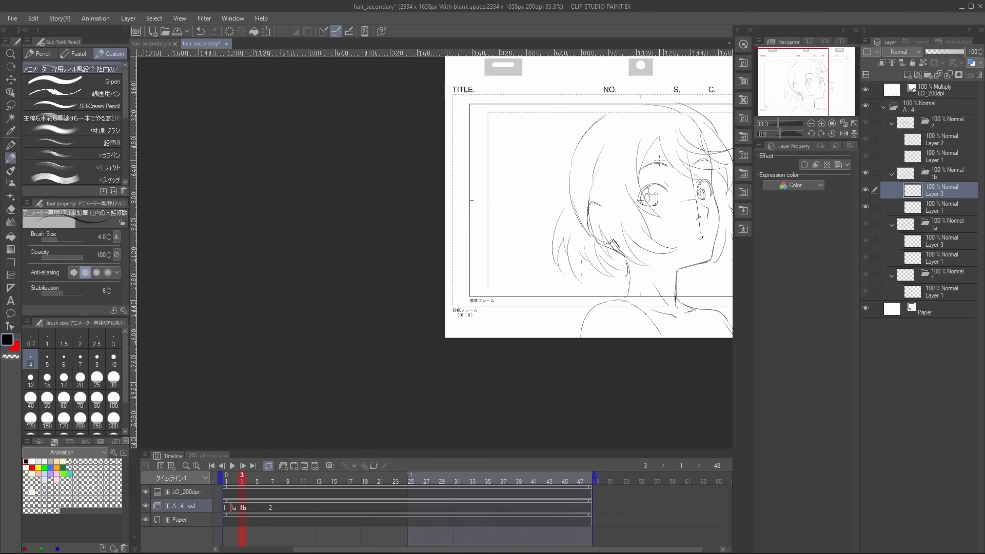
mouse_move(548, 205)
left_mouse_down()
mouse_move(521, 241)
mouse_move(544, 248)
mouse_move(515, 269)
left_mouse_up()
key("ctrl+z")
scroll(547, 214, "up", 1)
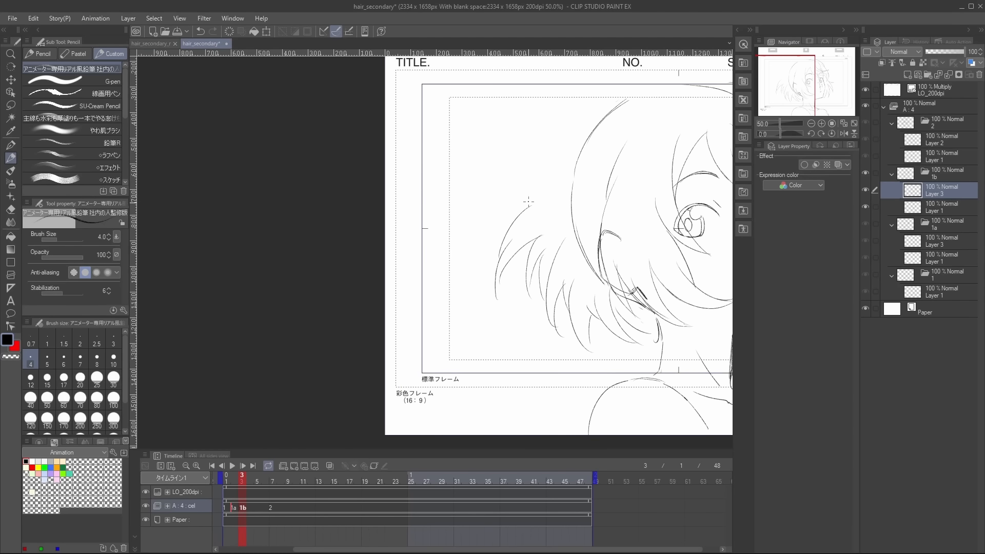
Complete the outer silhouette of the back hair in cel 1b and refine its pointed tips with eraser and pencil.
scroll(527, 180, "down", 1)
mouse_move(501, 220)
left_mouse_down()
mouse_move(492, 253)
mouse_move(481, 289)
left_mouse_up()
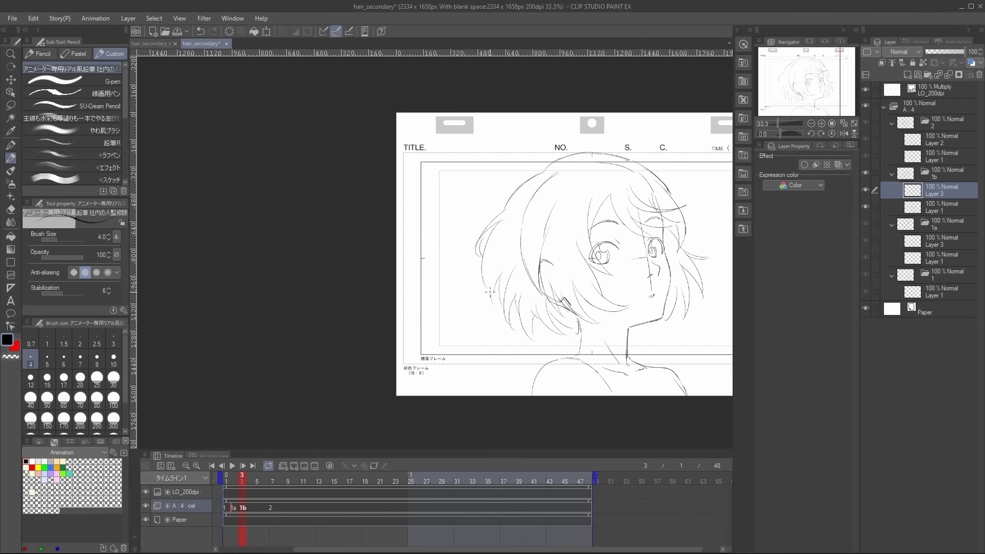
mouse_move(488, 251)
left_mouse_down()
mouse_move(490, 292)
mouse_move(473, 287)
mouse_move(534, 205)
mouse_move(493, 314)
left_mouse_up()
key("e")
key("p")
key("e")
key("p")
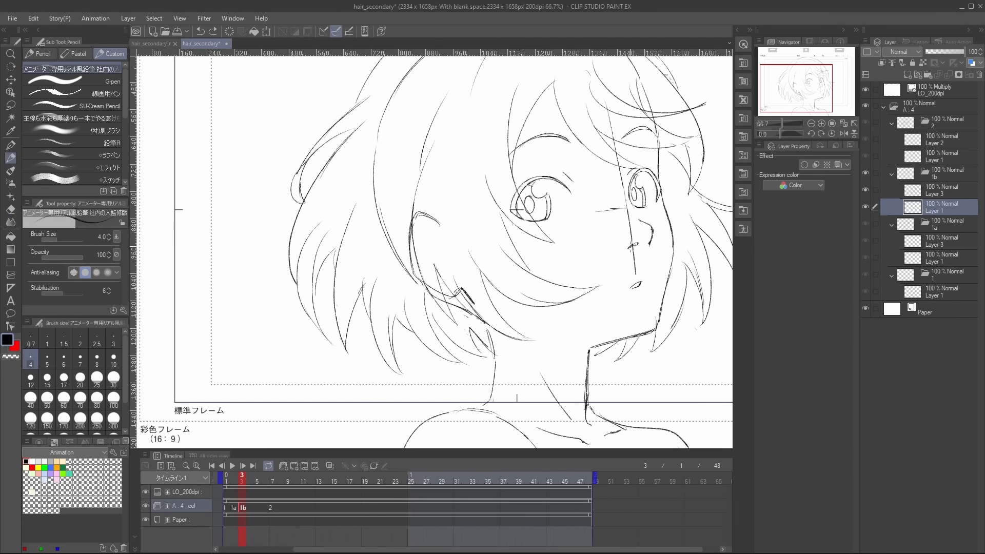
scroll(636, 242, "up", 2)
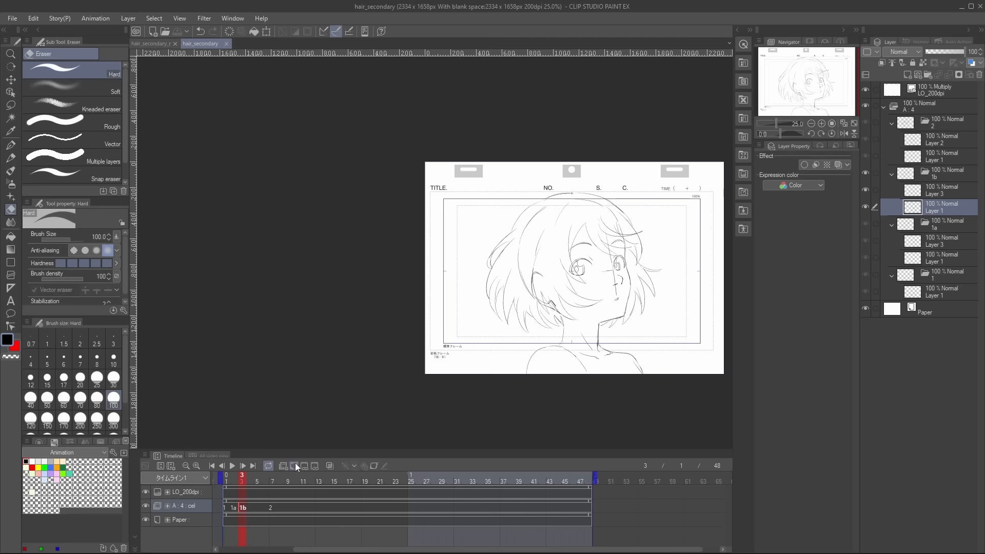
Add new animation cel 1c at frame 4.
left_click(292, 463)
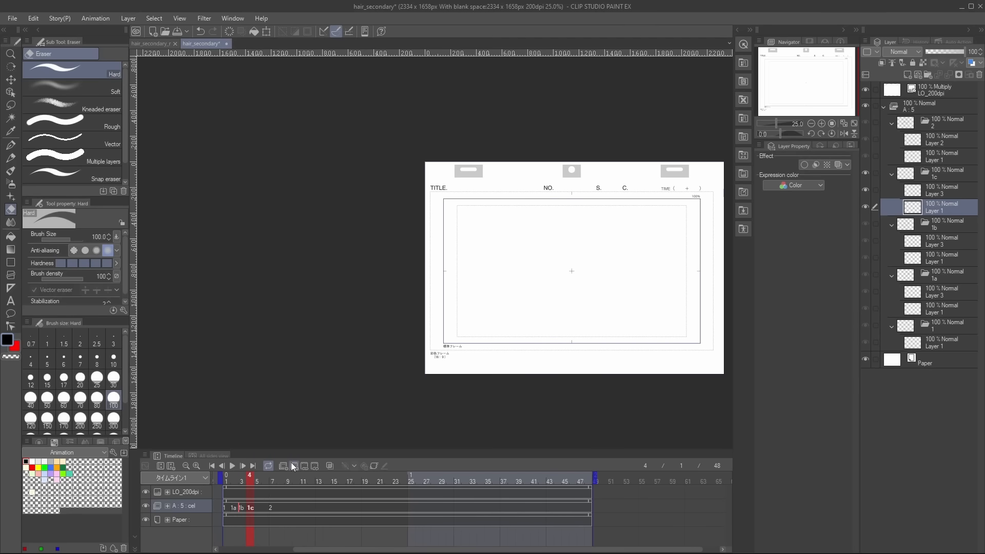
Turn on onion skin for cel 1c and switch to the pencil for drawing over the neighbouring poses.
scroll(600, 302, "up", 1)
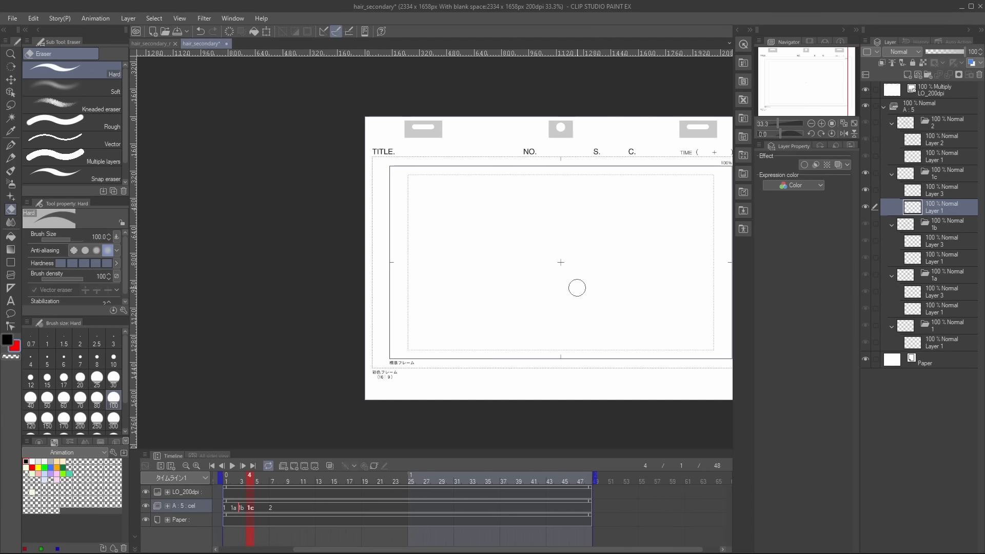
left_click(331, 466)
scroll(581, 300, "up", 1)
scroll(507, 338, "up", 1)
key("p")
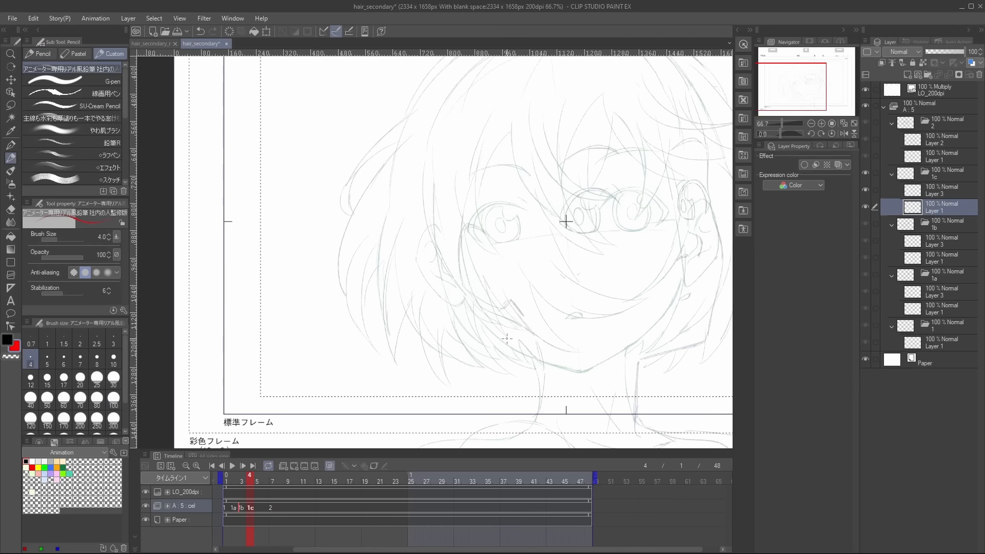
Draw the jaw line and far-side ear outline in red on Layer 1 of cel 1c, cleaning up with the eraser.
mouse_move(463, 296)
left_mouse_down()
mouse_move(509, 346)
mouse_move(554, 363)
left_mouse_up()
key("ctrl+z")
mouse_move(503, 341)
left_mouse_down()
mouse_move(553, 364)
mouse_move(653, 314)
mouse_move(632, 318)
mouse_move(678, 252)
mouse_move(668, 298)
left_mouse_up()
key("e")
key("p")
mouse_move(666, 304)
left_mouse_down()
mouse_move(669, 256)
mouse_move(672, 272)
left_mouse_up()
key("e")
key("p")
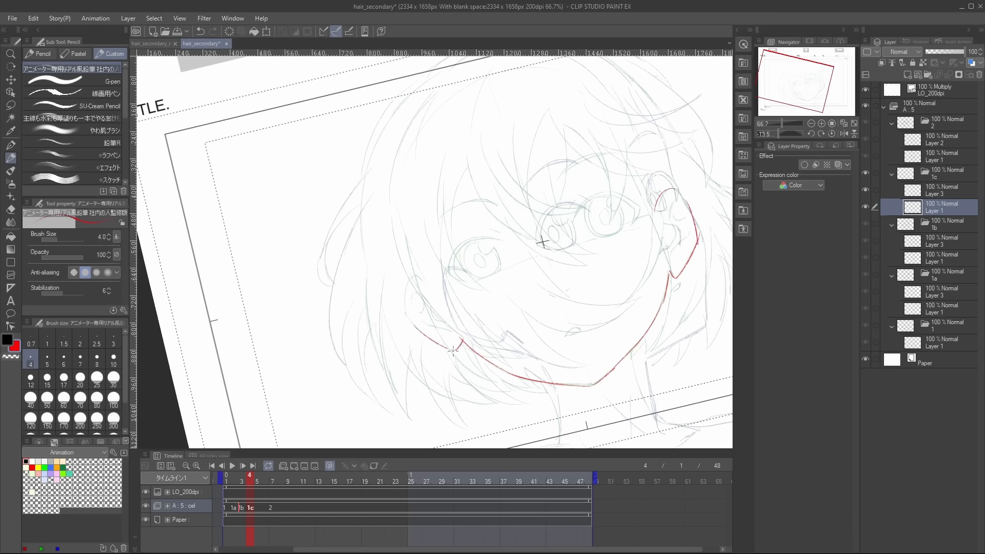
Draw the remaining ear, the neck and both shoulder lines in red on cel 1c.
key("ctrl+minus")
left_click_drag(476, 293, 501, 232)
key("ctrl+at")
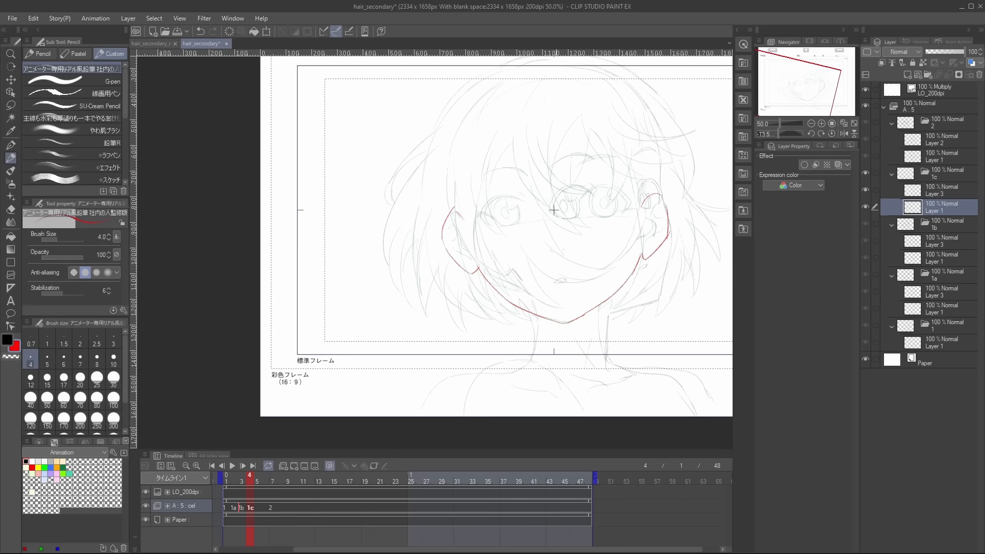
key("period")
key("comma")
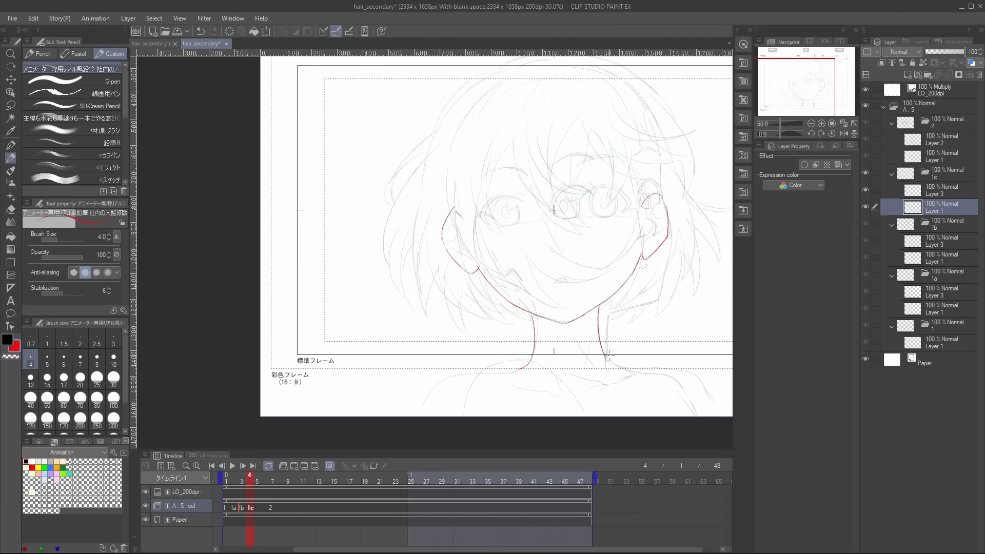
left_click_drag(658, 364, 699, 378)
mouse_move(529, 367)
left_mouse_down()
mouse_move(555, 330)
mouse_move(498, 357)
mouse_move(472, 407)
left_mouse_up()
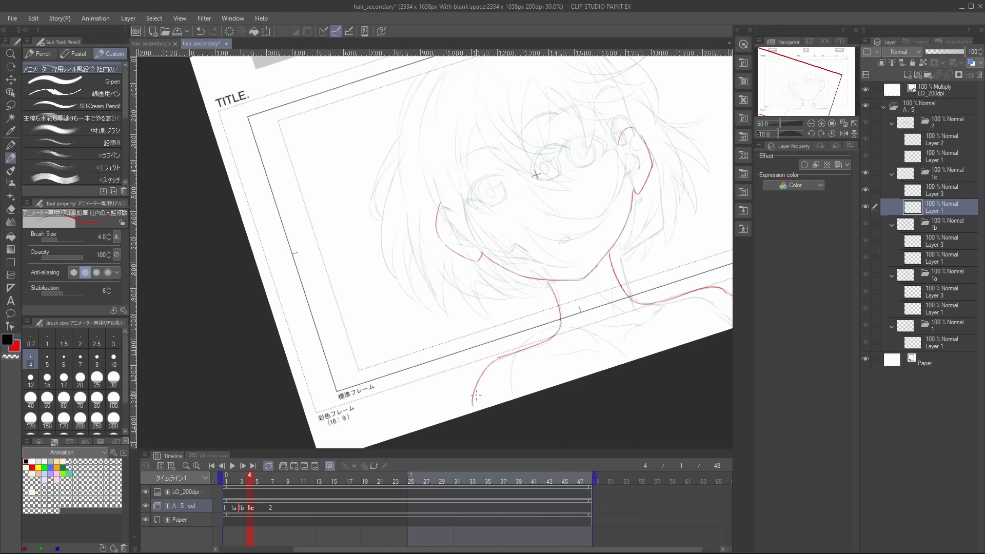
Select Layer 3 of cel 1c for the hair and compare the pose with cel 2, keeping onion skin on.
scroll(557, 333, "down", 1)
key("ctrl+at")
left_click(338, 466)
left_click(927, 193)
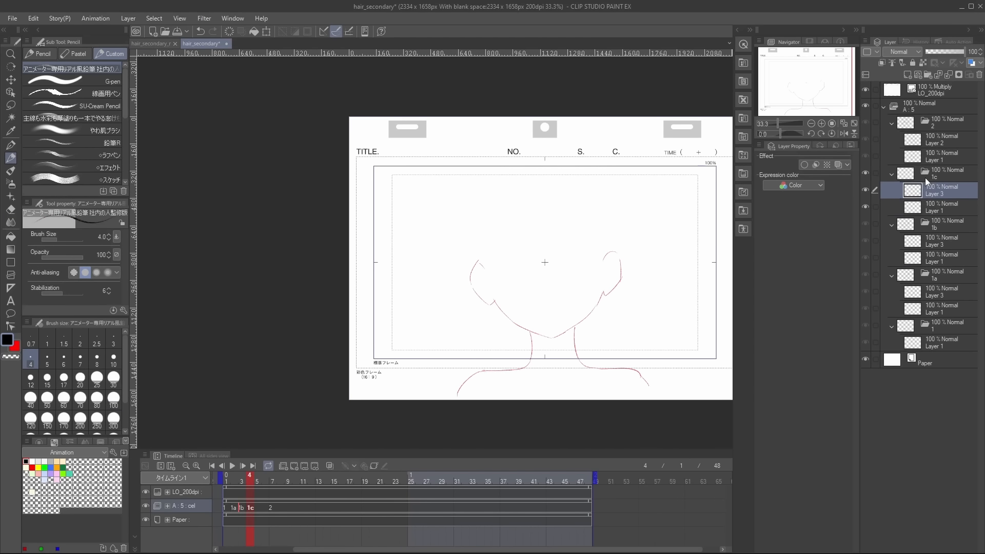
key("period")
scroll(559, 259, "up", 2)
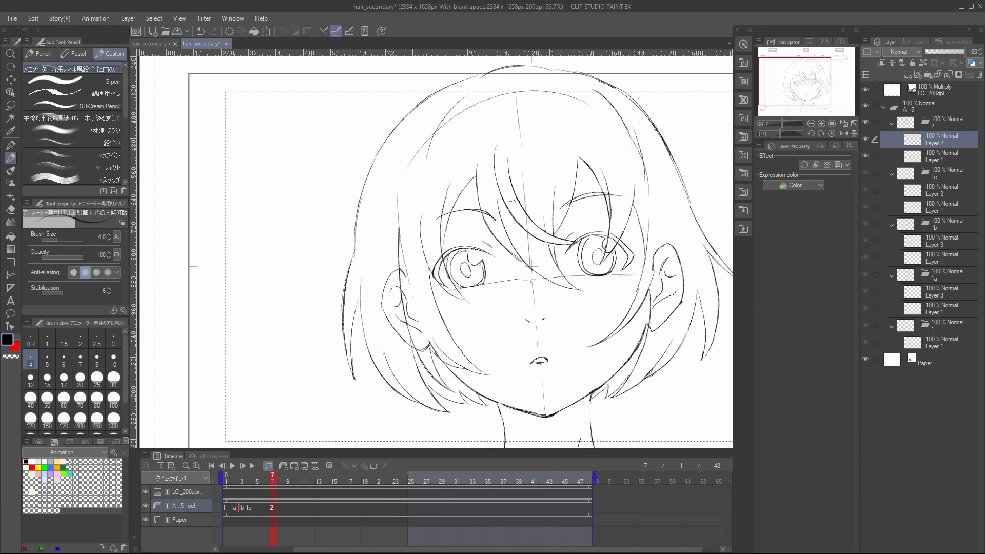
key("comma")
key("period")
left_click_drag(575, 160, 588, 189)
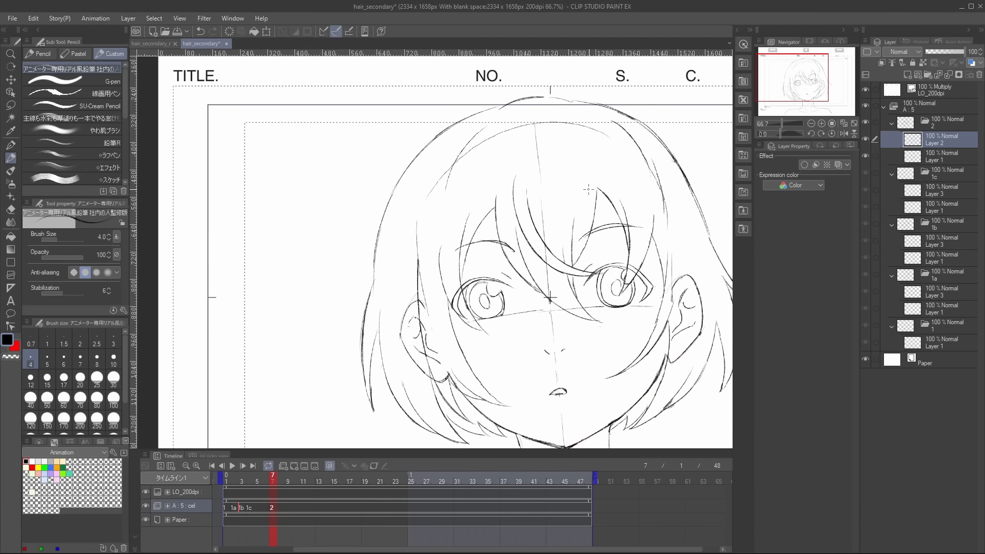
key("comma")
Draw the pointed bangs across the forehead in black on cel 1c, flipping against cel 2 to check their flow.
left_click_drag(493, 192, 508, 297)
left_click_drag(502, 219, 547, 321)
key("period")
key("comma")
left_click_drag(516, 291, 566, 331)
mouse_move(570, 228)
left_mouse_down()
mouse_move(544, 306)
mouse_move(573, 247)
left_mouse_up()
key("period")
key("comma")
key("period")
key("comma")
key("period")
key("comma")
Draw the side lock falling over the near-side ear and cheek in cel 1c, trimming it with the eraser.
left_click_drag(437, 221, 426, 359)
key("ctrl+z")
left_click_drag(434, 299, 446, 363)
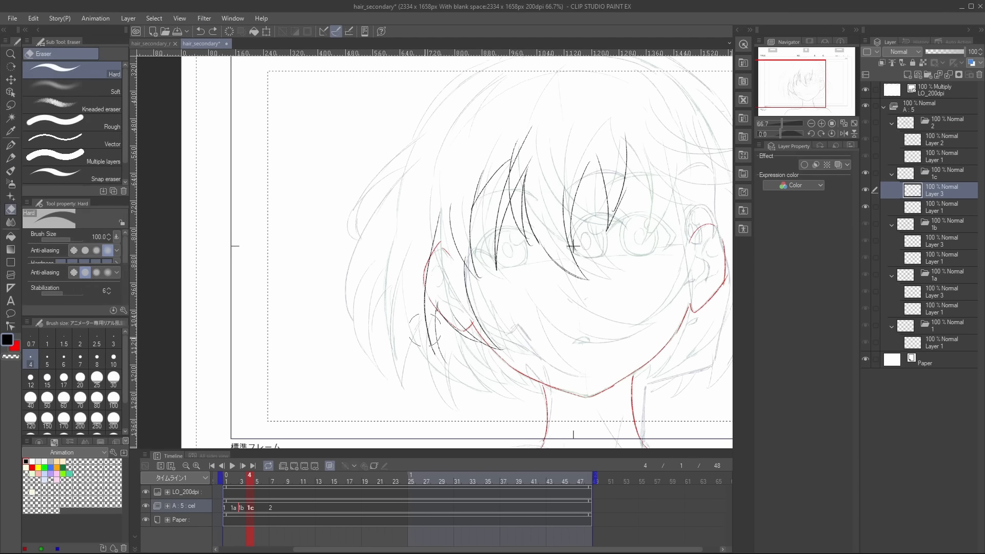
mouse_move(651, 154)
left_mouse_down()
mouse_move(562, 167)
mouse_move(564, 238)
mouse_move(544, 313)
mouse_move(463, 358)
left_mouse_up()
key("ctrl+at")
Draw the side hair over the opposite ear and cheek in cel 1c, undoing the unsatisfactory strokes.
left_click_drag(568, 222, 548, 282)
key("period")
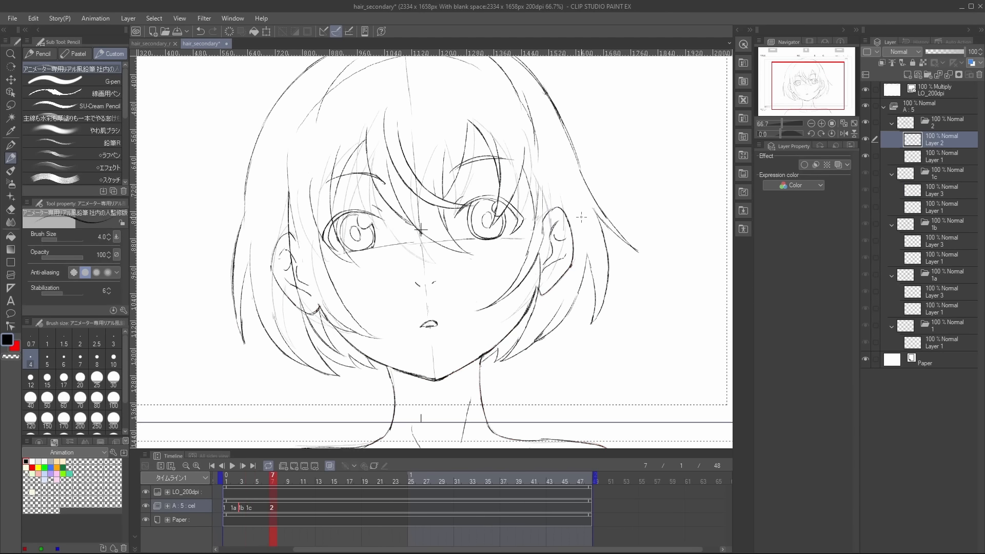
key("comma")
left_click_drag(567, 249, 544, 365)
key("ctrl+z")
key("ctrl+z")
mouse_move(590, 276)
left_mouse_down()
mouse_move(555, 357)
mouse_move(462, 397)
left_mouse_up()
key("ctrl+at")
key("ctrl+z")
Draw the flaring outer strands beyond that ear in cel 1c, checking them against cel 2.
left_click_drag(614, 226, 598, 322)
left_click_drag(598, 189, 657, 253)
key("period")
key("comma")
left_click_drag(590, 206, 649, 257)
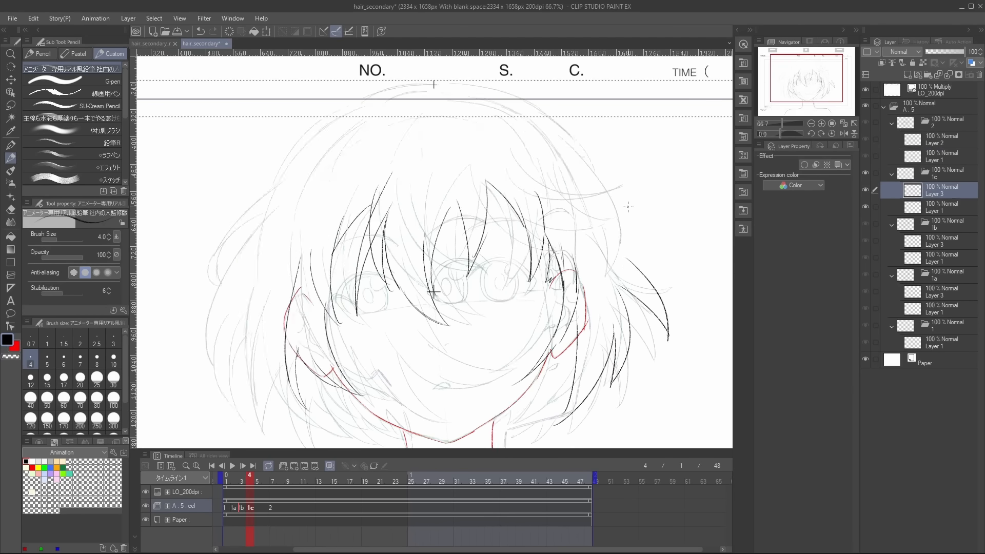
Draw the outer head contour and the flared back-hair locks on the other side of cel 1c, comparing with cel 2.
key("ctrl+minus")
left_click_drag(442, 289, 417, 362)
scroll(425, 351, "down", 2)
key("period")
key("comma")
mouse_move(505, 321)
left_mouse_down()
mouse_move(490, 379)
mouse_move(460, 359)
left_mouse_up()
key("ctrl+z")
key("period")
key("comma")
left_click_drag(511, 323, 485, 390)
key("period")
key("comma")
left_click_drag(503, 347, 480, 379)
Complete the pointed hair tips around the neck in cel 1c and turn off onion skin to check the drawing.
scroll(488, 351, "up", 2)
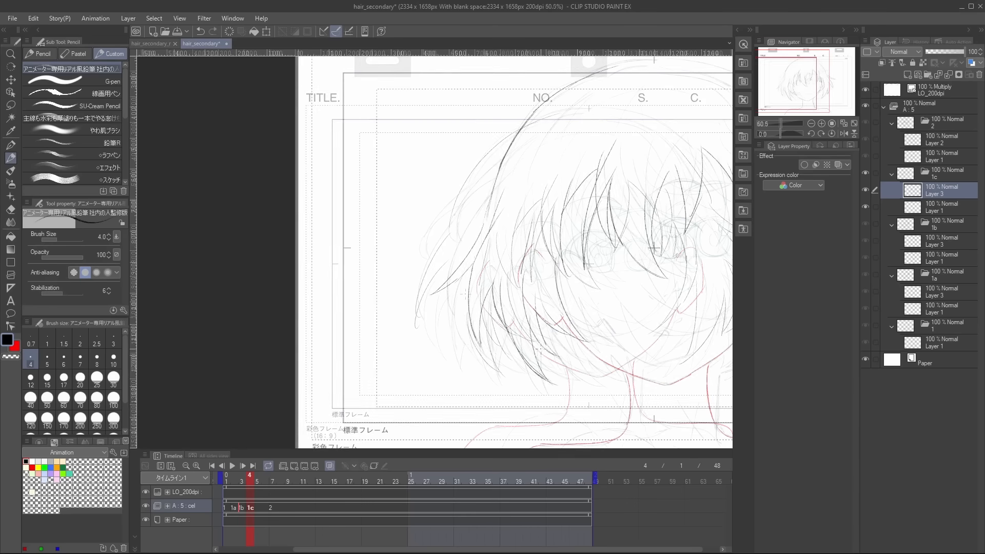
mouse_move(554, 344)
left_mouse_down()
mouse_move(590, 372)
mouse_move(504, 322)
left_mouse_up()
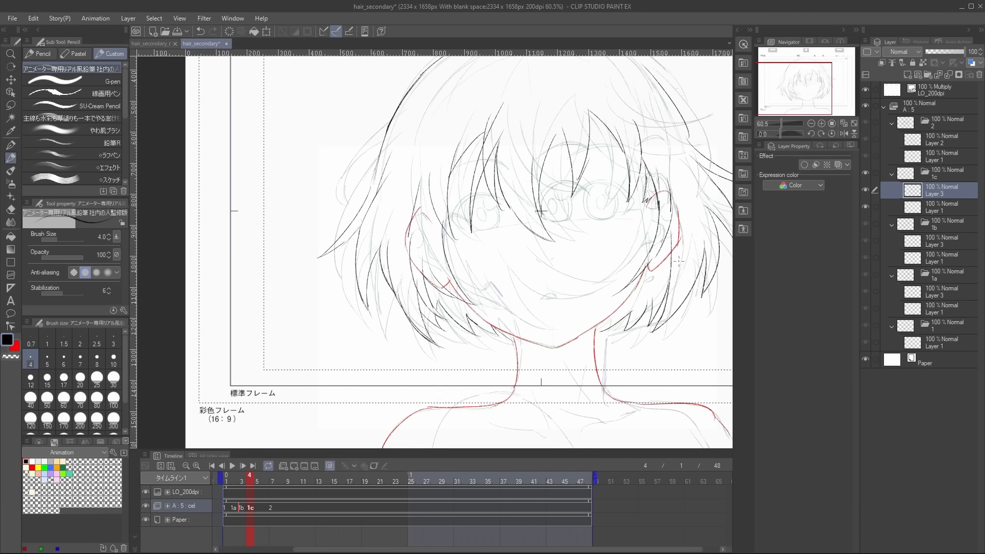
scroll(646, 308, "down", 3)
scroll(598, 333, "up", 1)
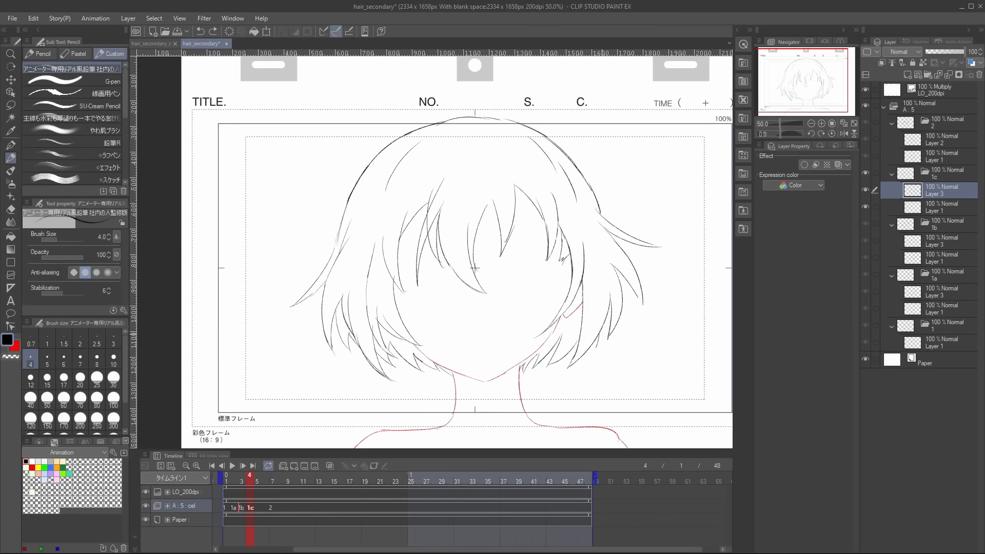
Save the file and play back the animation.
key("ctrl+s")
key("space")
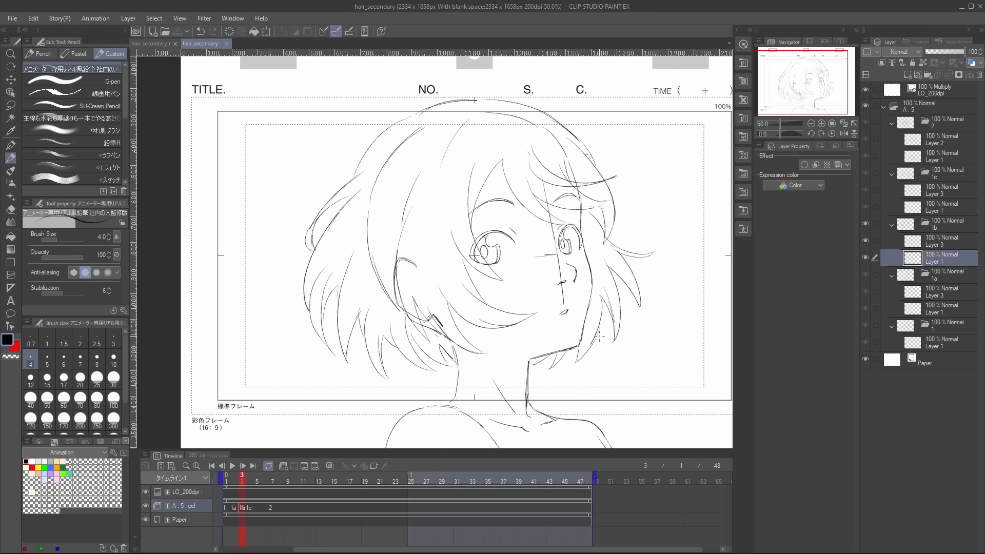
Handwrite the labels A① to A⑤ beside the drawings in cel order, adding "END" on cel 2.
scroll(481, 218, "down", 1)
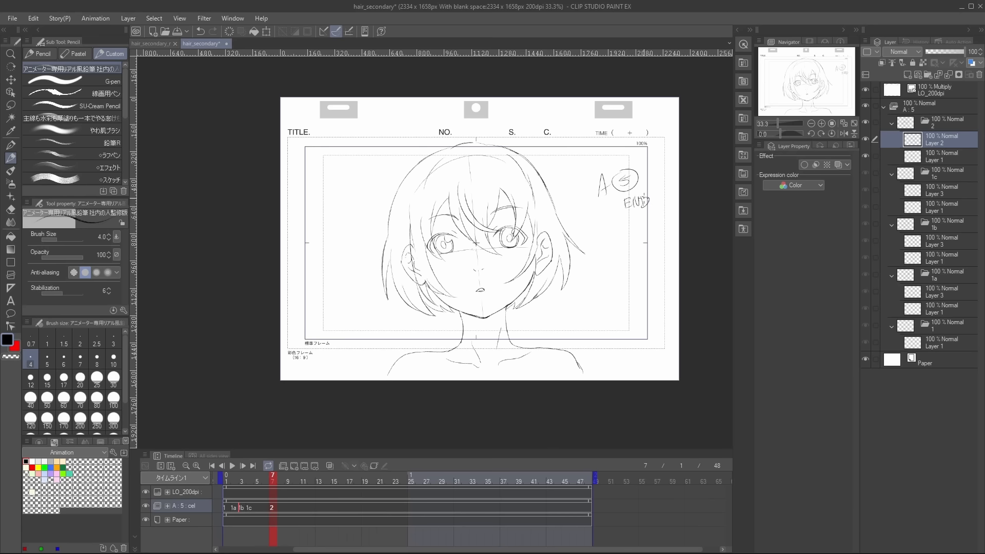
key("Left")
key("Left")
key("Left")
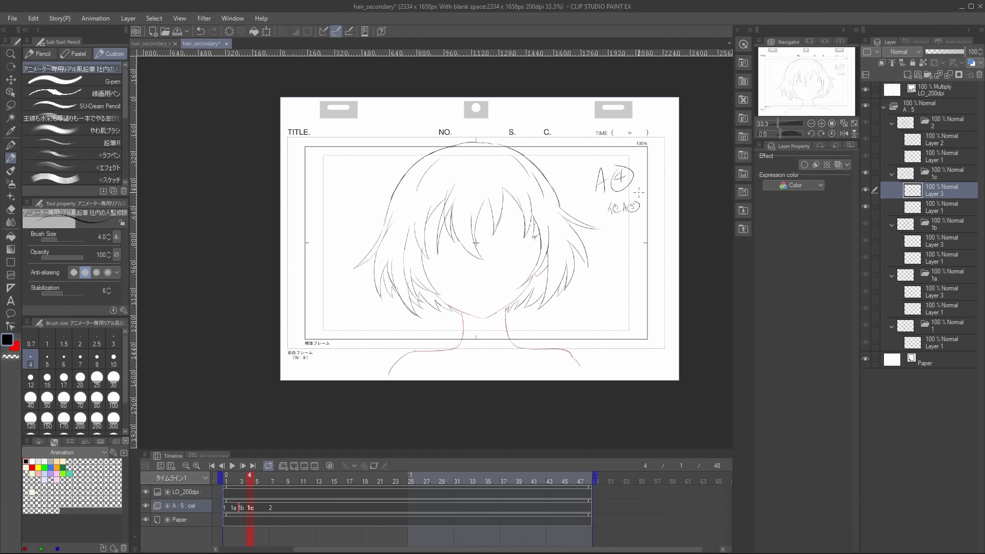
Write the note "Duplicate from A⑤" below the A④ label on cel 1c and save the file.
scroll(639, 192, "up", 2)
left_click_drag(653, 191, 662, 214)
scroll(652, 186, "down", 1)
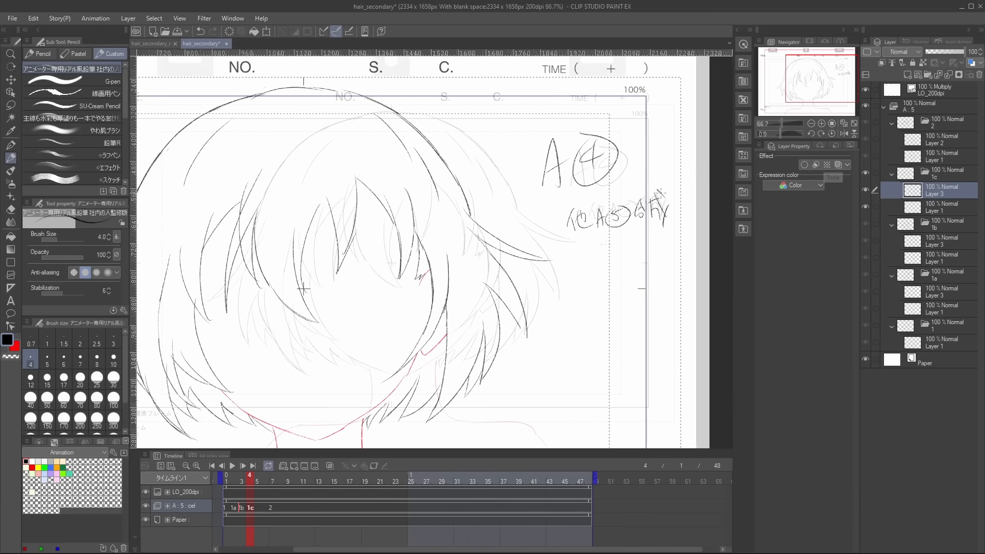
left_click_drag(594, 231, 609, 240)
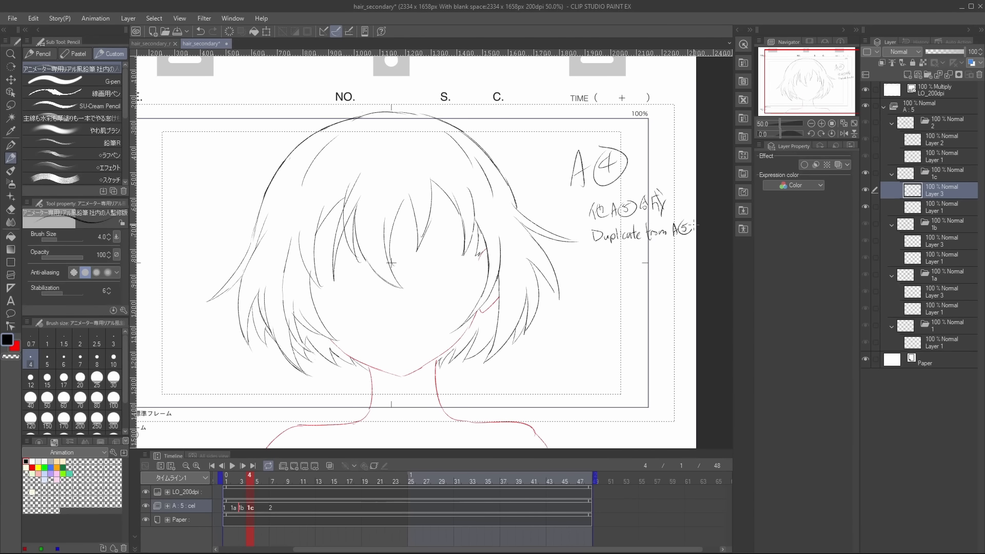
scroll(694, 225, "down", 2)
key("ctrl+s")
Shift cels 1a, 1b, 1c and 2 five frames later and add a "○" in-between label at frame 4.
key("ctrl+Right")
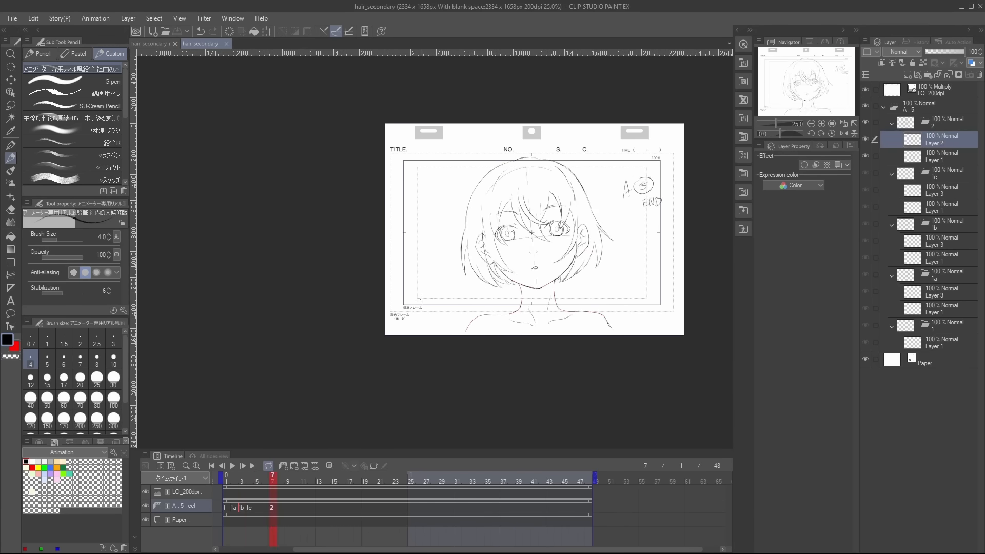
left_click(236, 507)
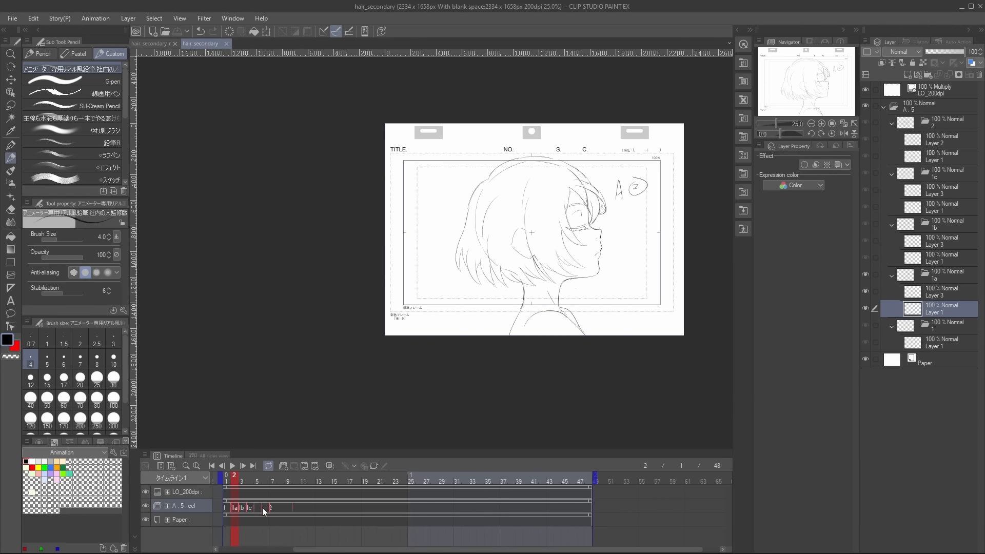
left_click_drag(274, 508, 273, 507)
right_click(247, 507)
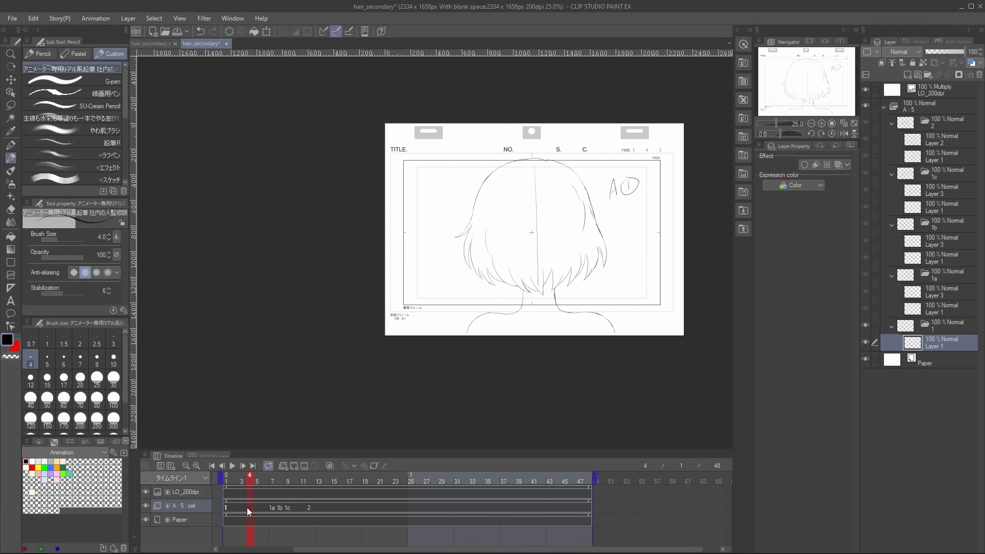
left_click(346, 312)
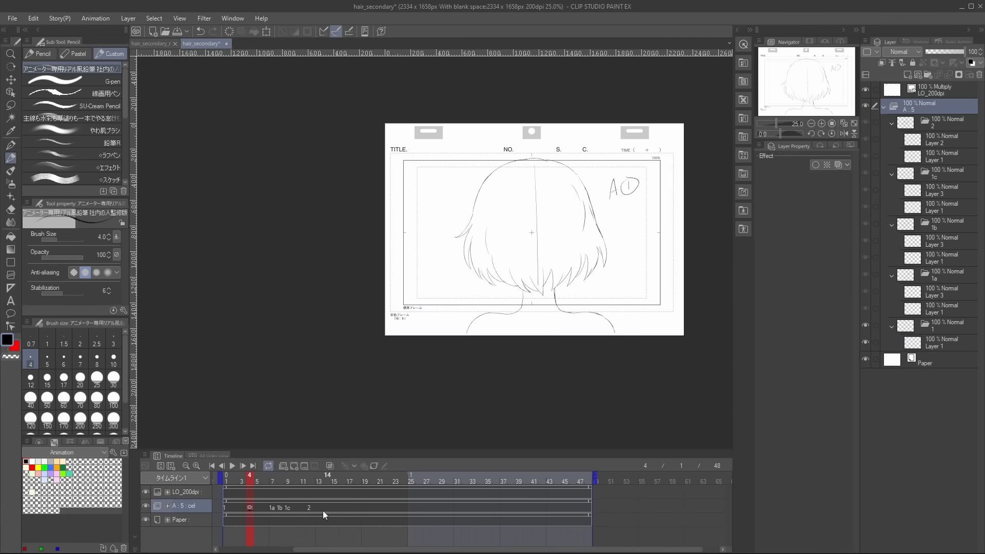
Move cel 1b to frame 9 and cel 1c to frame 13, and add a "○" in-between label at frame 11.
left_click(278, 507)
left_click_drag(288, 511, 298, 509)
left_click(316, 509)
left_click(305, 509)
right_click(304, 509)
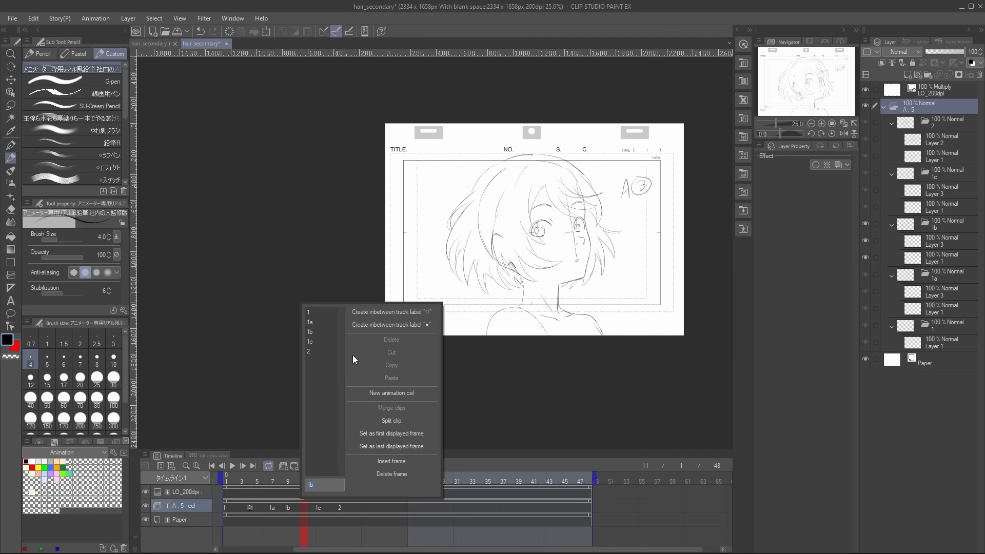
left_click(387, 309)
Move cel 2 to frame 22 and add "○" in-between labels at frames 16 and 19.
left_click(341, 507)
left_click_drag(386, 515, 386, 513)
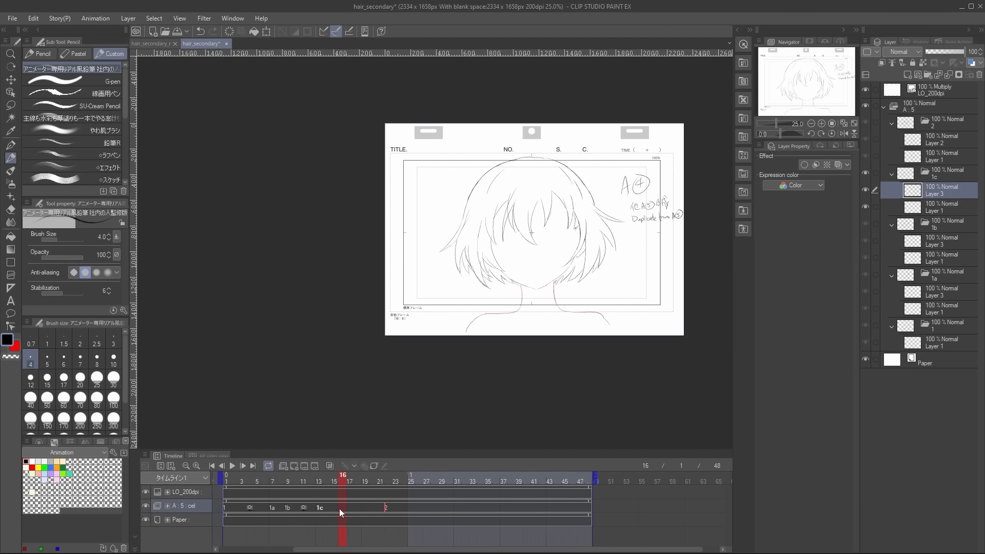
right_click(340, 509)
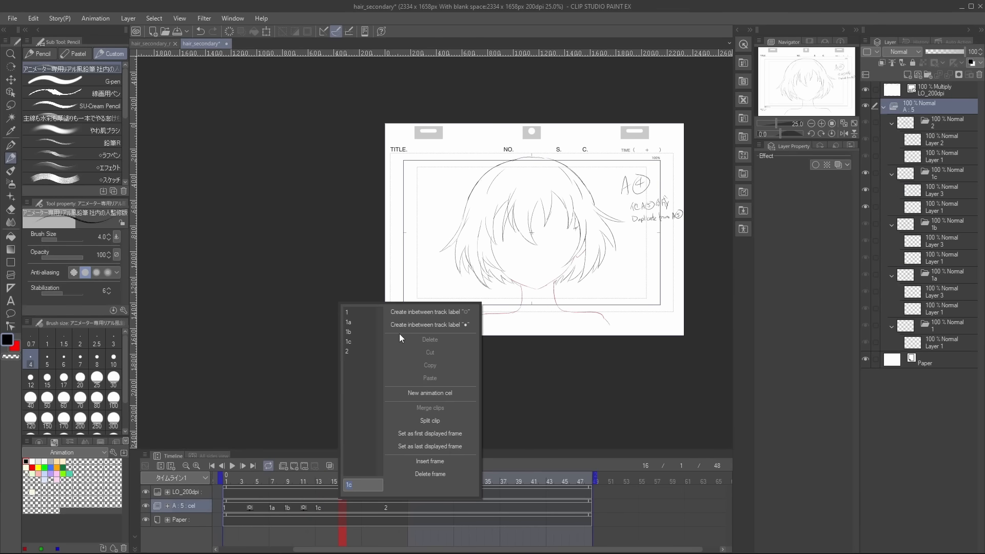
left_click(422, 309)
right_click(367, 507)
left_click(435, 313)
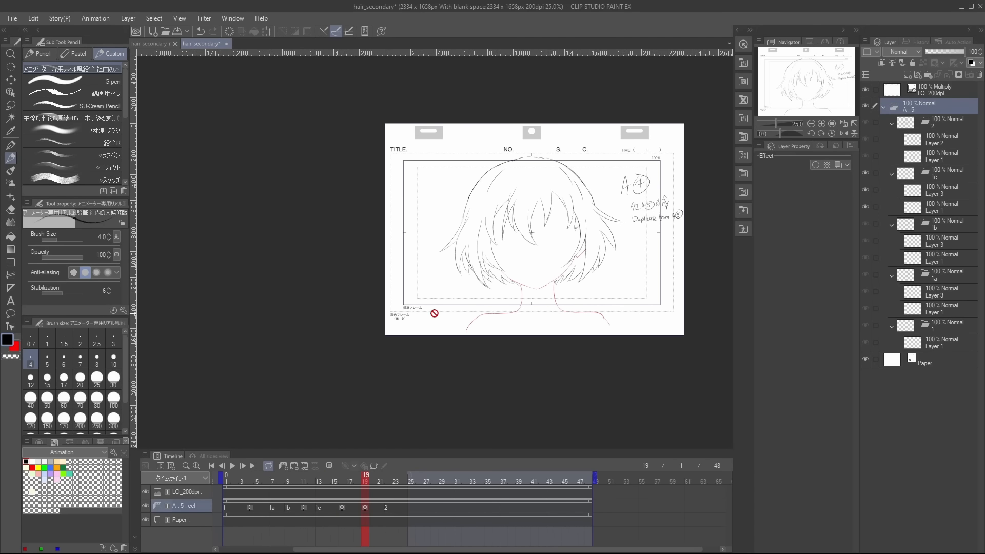
Play back the retimed animation to check the spacing of the cels.
key("space")
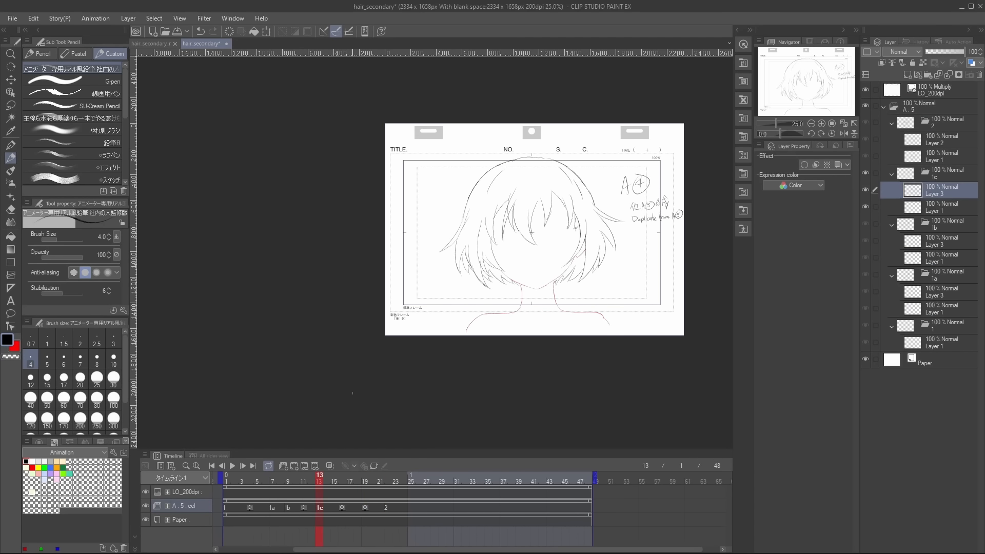
left_click(235, 466)
left_click(232, 466)
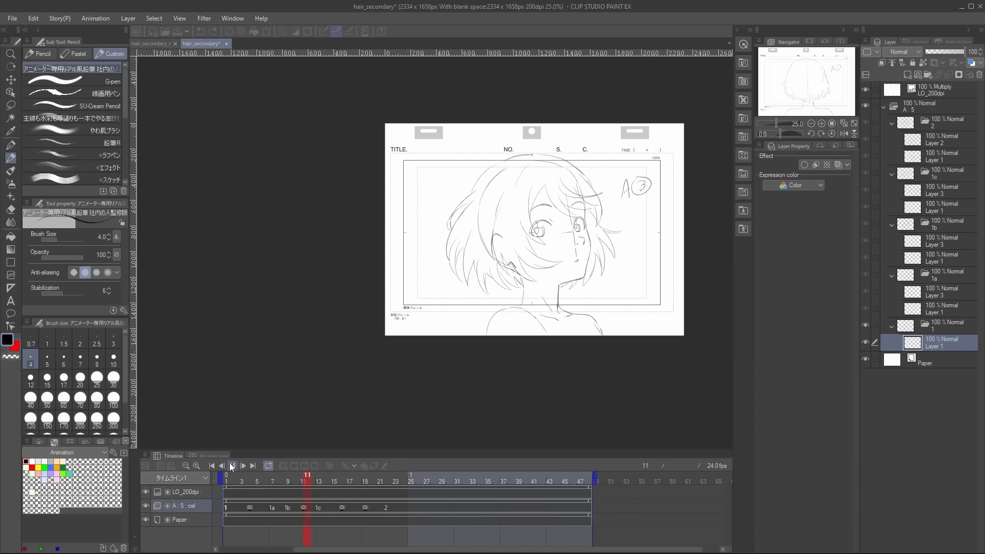
left_click(230, 465)
Draw a small timing chart with an arrow under the END label on cel 2 and save the file.
left_click(272, 507)
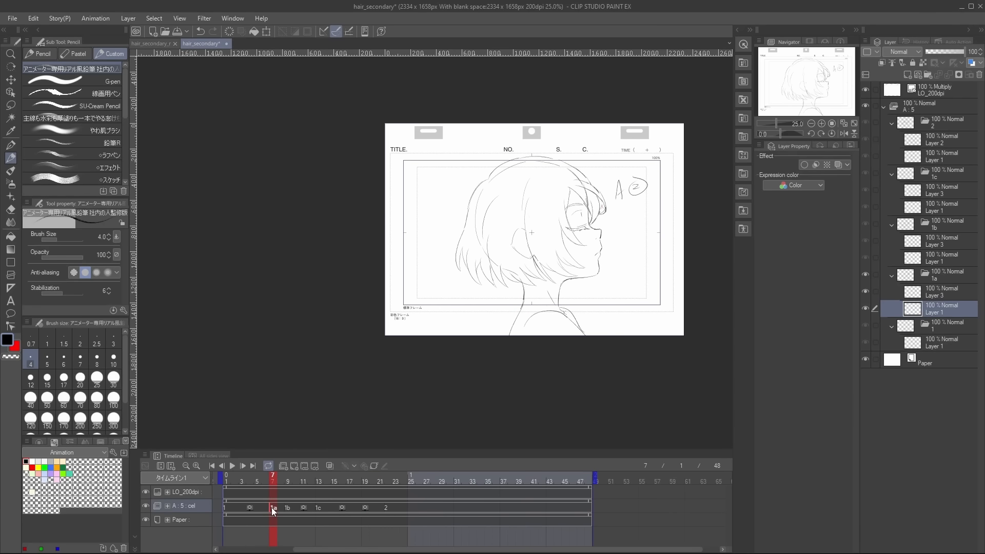
scroll(644, 222, "up", 1)
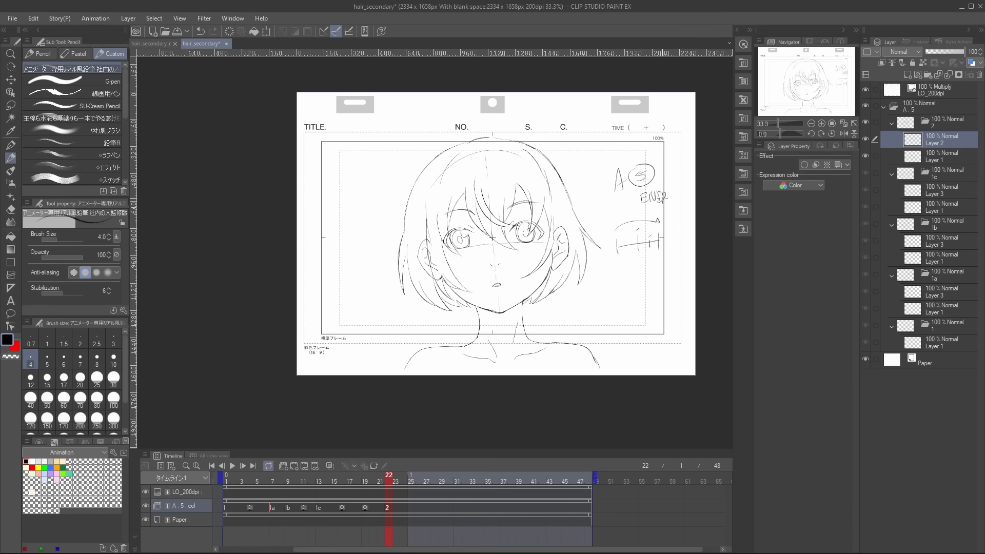
key("ctrl+s")
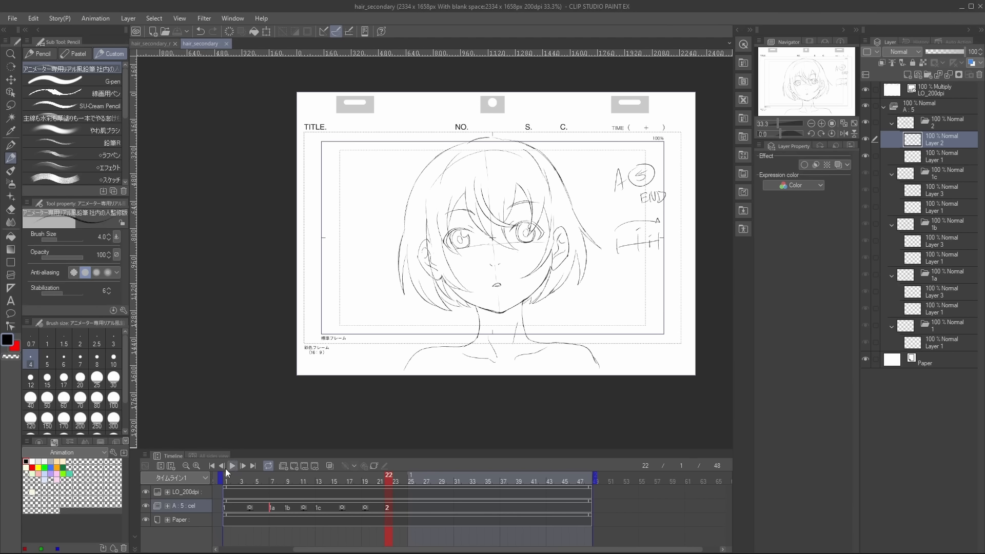
Add a new layer below Layer 1 in cel 2 and set the drawing color to blue.
scroll(289, 411, "down", 2)
left_click(924, 155)
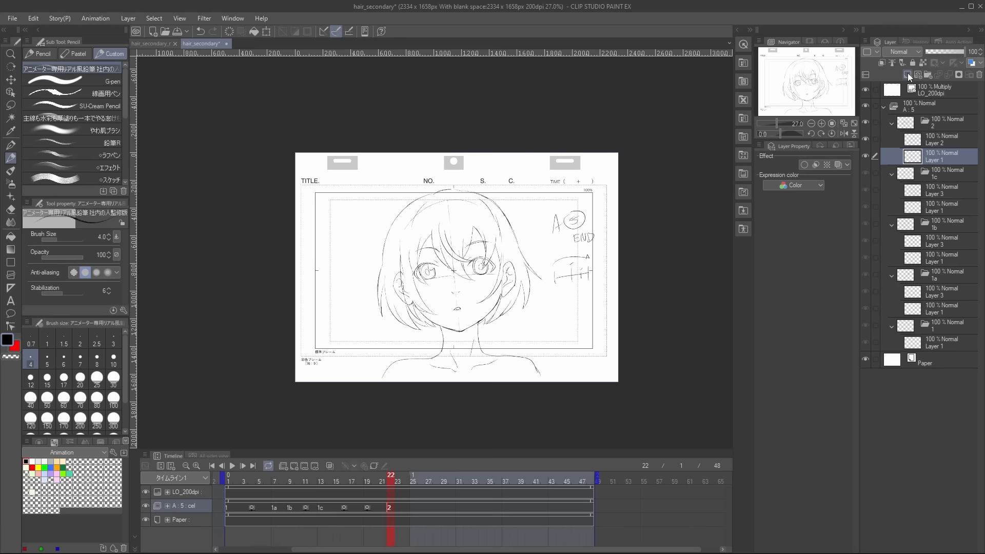
left_click(908, 75)
left_click(52, 467)
scroll(510, 295, "up", 4)
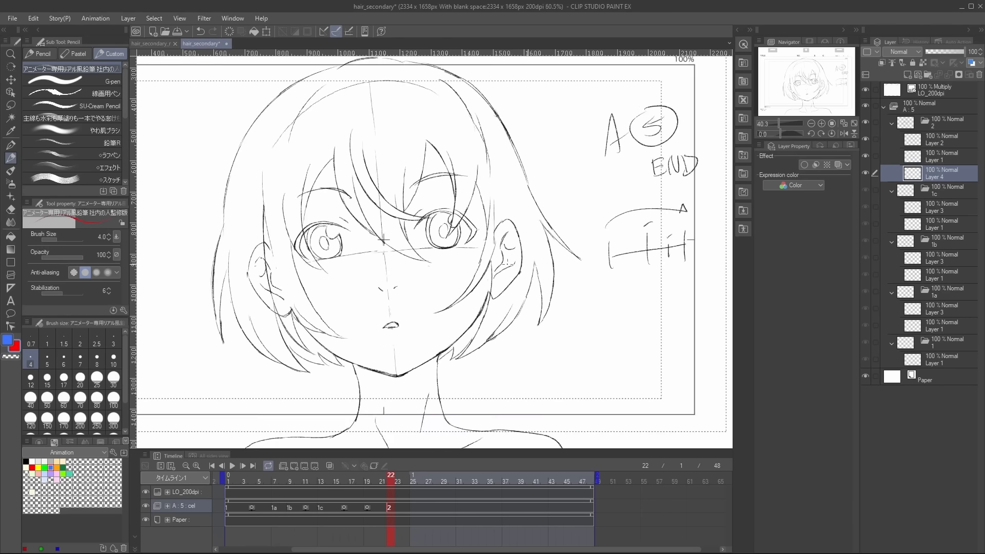
Draw red boundary lines in the whites of both eyes, on the inner side and below each iris.
scroll(344, 214, "up", 2)
mouse_move(519, 227)
left_mouse_down()
mouse_move(553, 277)
mouse_move(603, 268)
left_mouse_up()
left_click_drag(560, 203, 647, 185)
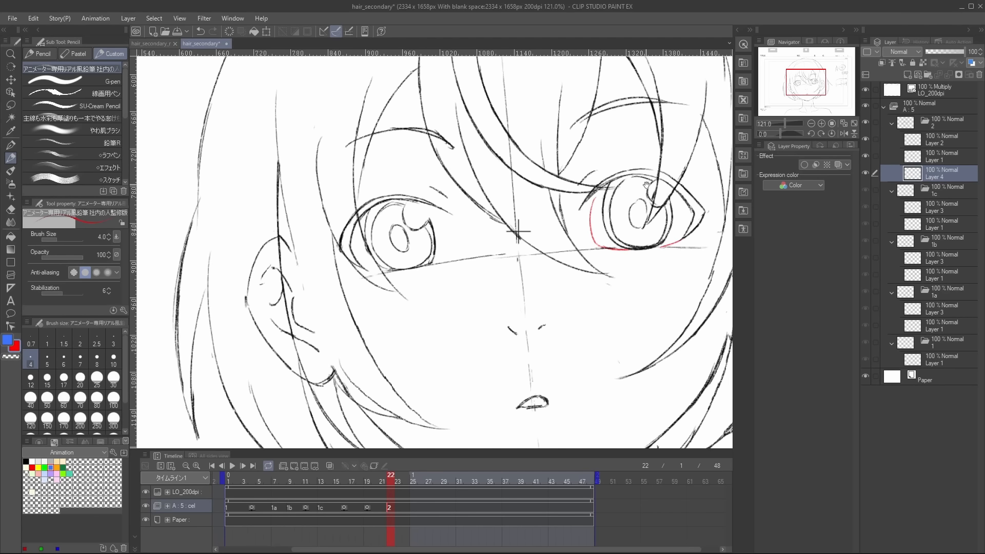
left_click_drag(518, 231, 605, 254)
left_click_drag(528, 234, 537, 277)
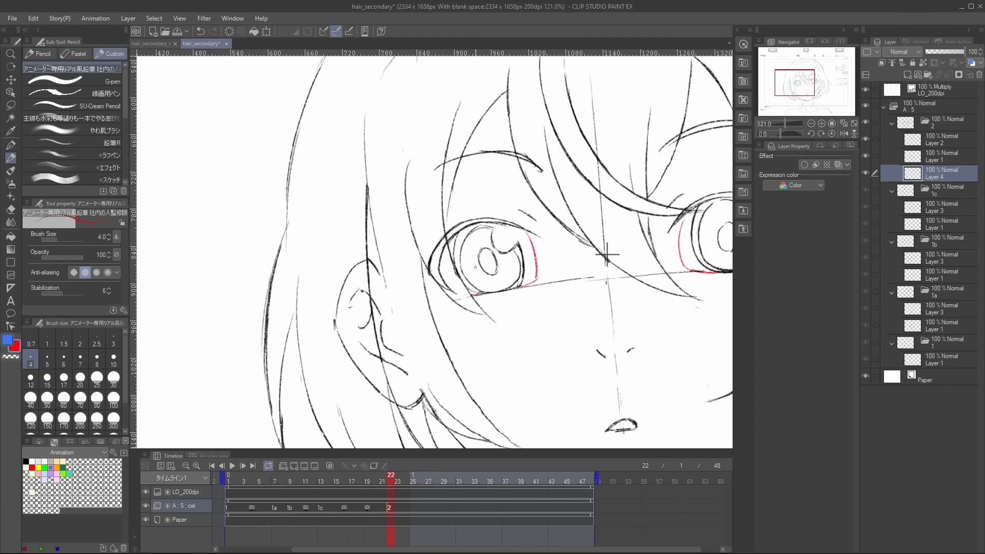
Draw blue curved shading lines and short red dashes in the lower part of both irises.
key("x")
mouse_move(467, 268)
left_mouse_down()
mouse_move(503, 280)
mouse_move(519, 262)
mouse_move(481, 282)
left_mouse_up()
key("x")
key("x")
scroll(606, 254, "down", 3)
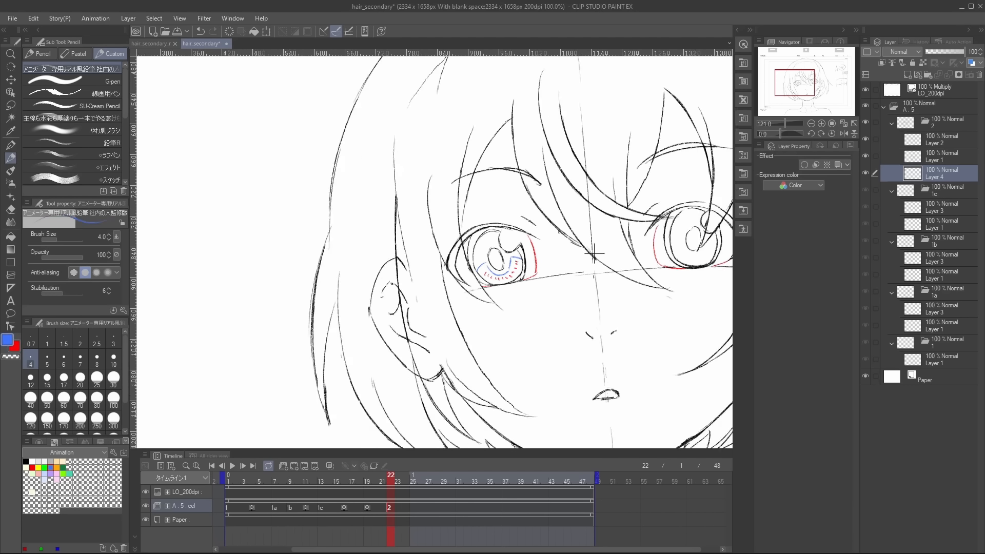
scroll(606, 254, "up", 2)
key("x")
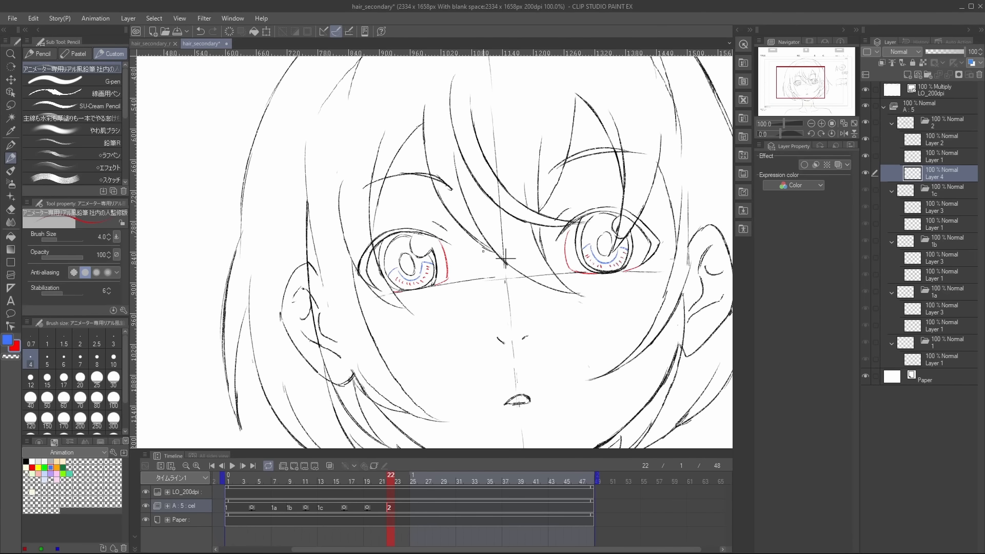
Outline a small highlight on the nose and the shadow beneath the chin in blue.
key("x")
scroll(552, 246, "down", 4)
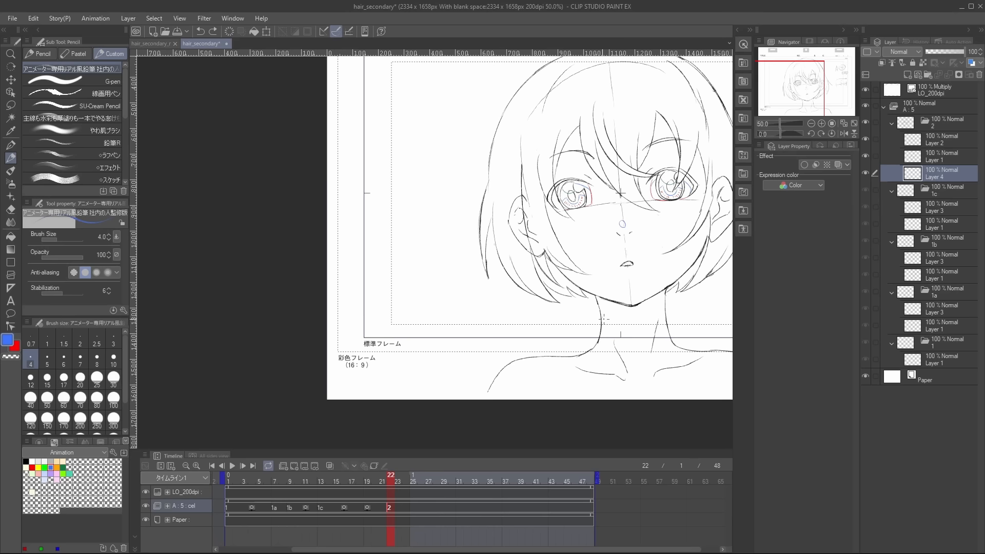
left_click_drag(602, 312, 664, 305)
key("e")
scroll(664, 304, "up", 2)
scroll(617, 266, "right", 3)
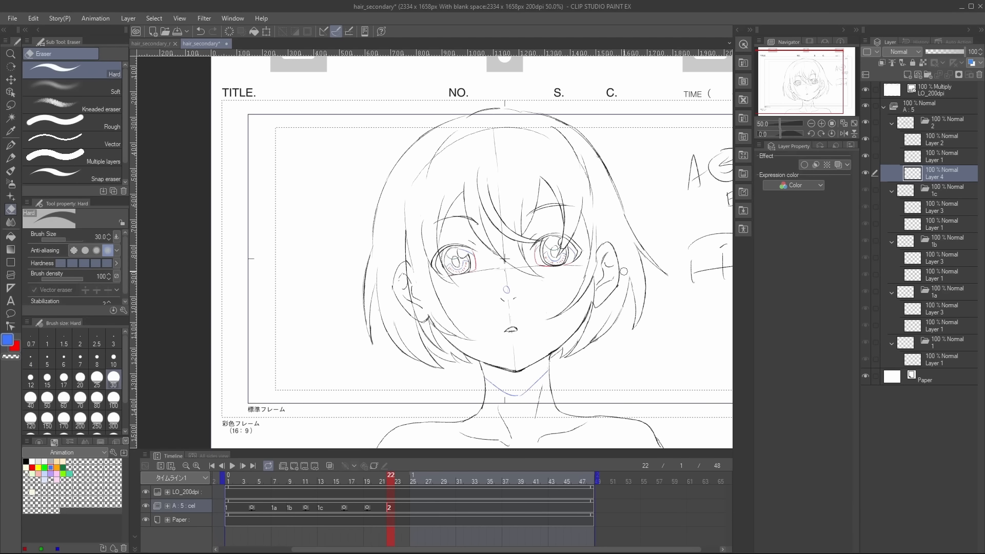
Outline the shadows under the bangs and within the side hair in blue.
key("p")
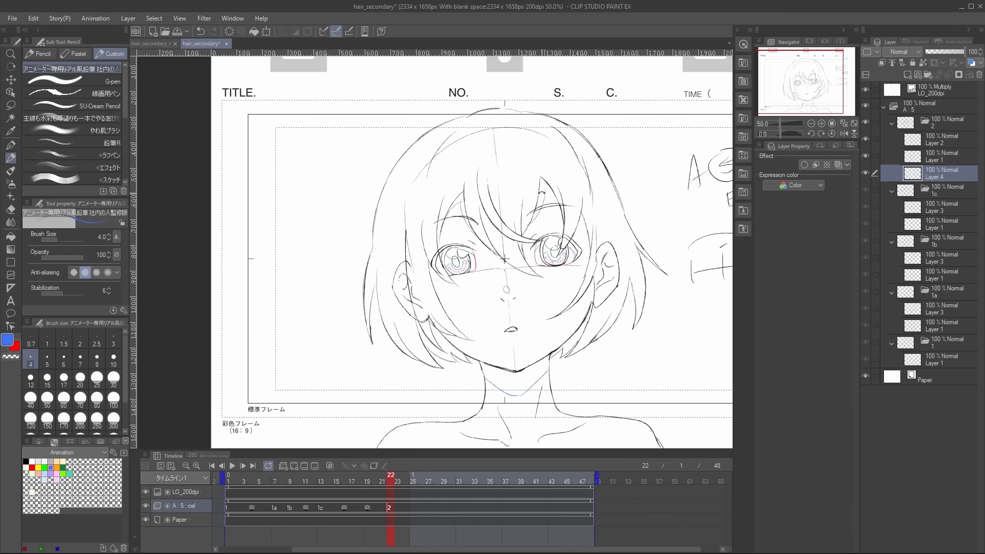
scroll(487, 282, "left", 3)
scroll(487, 282, "down", 1)
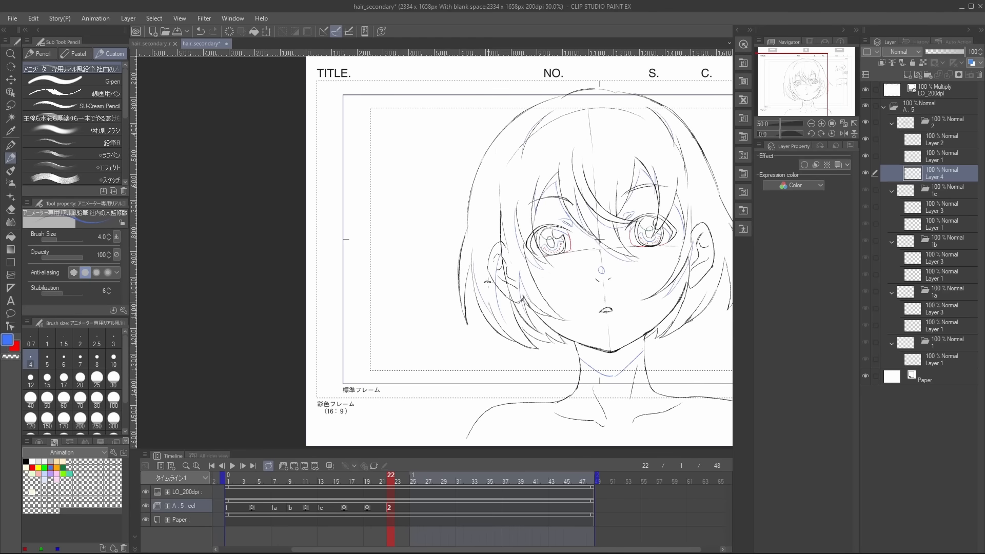
left_click_drag(489, 286, 507, 322)
scroll(499, 234, "right", 2)
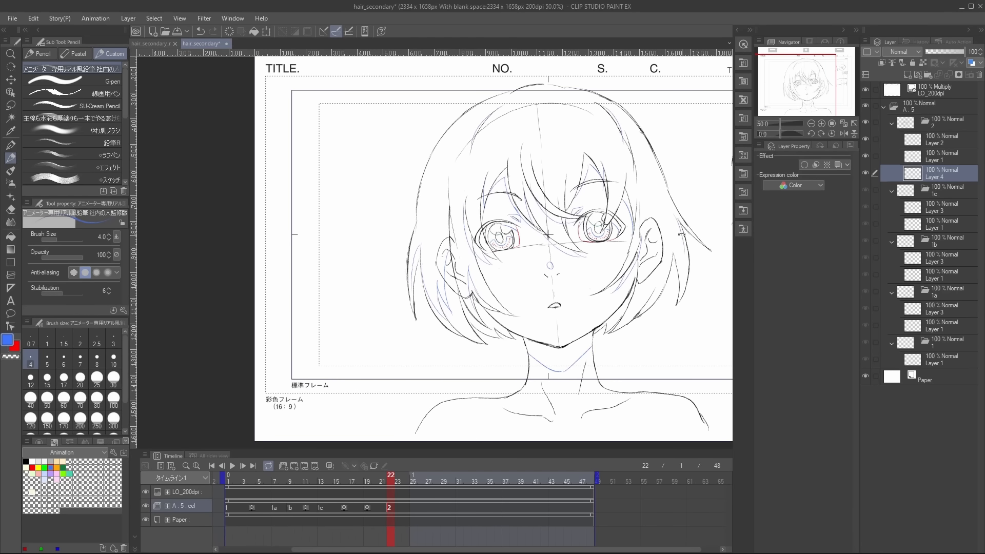
Draw the red outline of the highlight band across the crown of the hair, with jagged edges.
left_click_drag(549, 236, 595, 232)
scroll(596, 231, "down", 3)
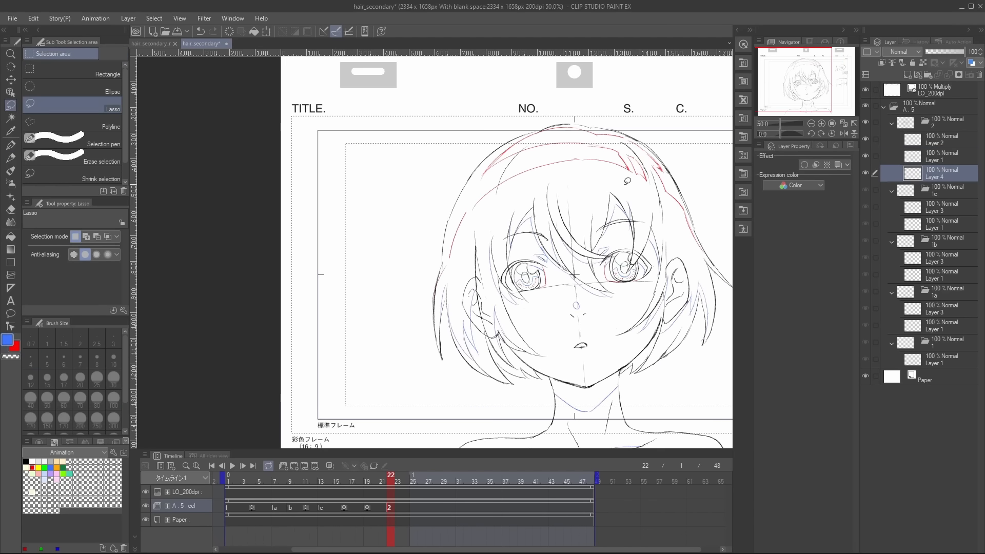
key("ctrl+minus")
scroll(675, 321, "up", 1)
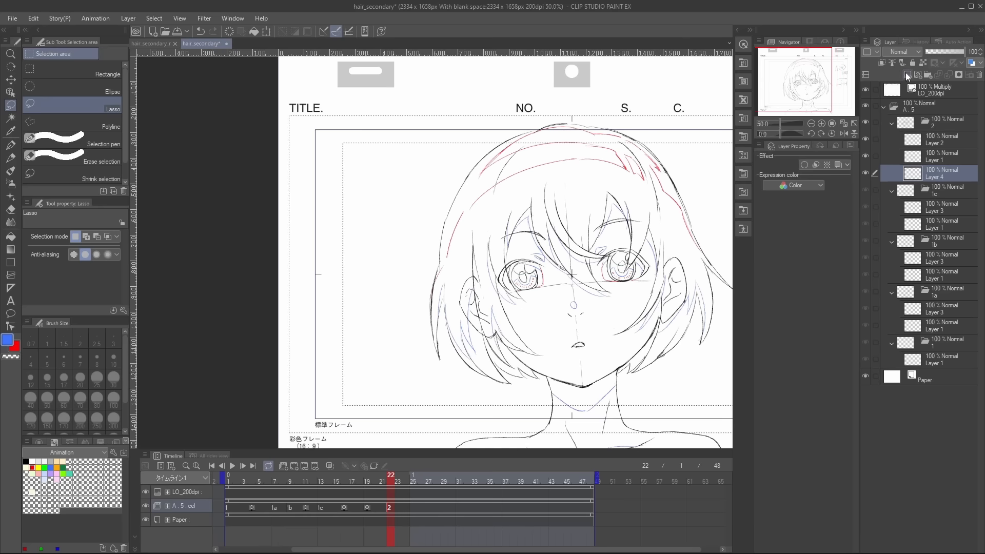
Add a new layer below Layer 4 in cel 2 and hatch the neck shadow in pale yellow.
left_click(907, 76)
key("e")
left_click(56, 478)
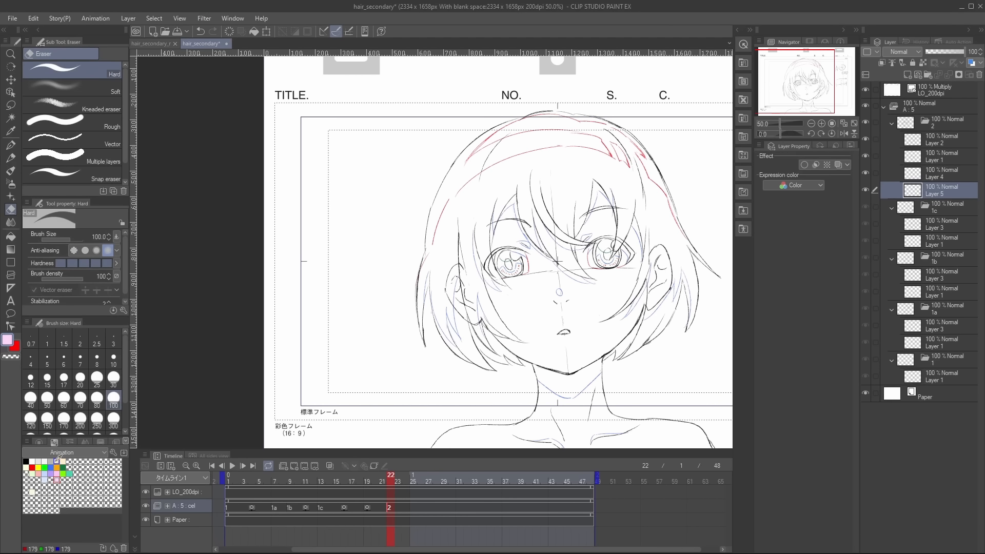
left_click(56, 461)
key("p")
left_click_drag(544, 356, 593, 266)
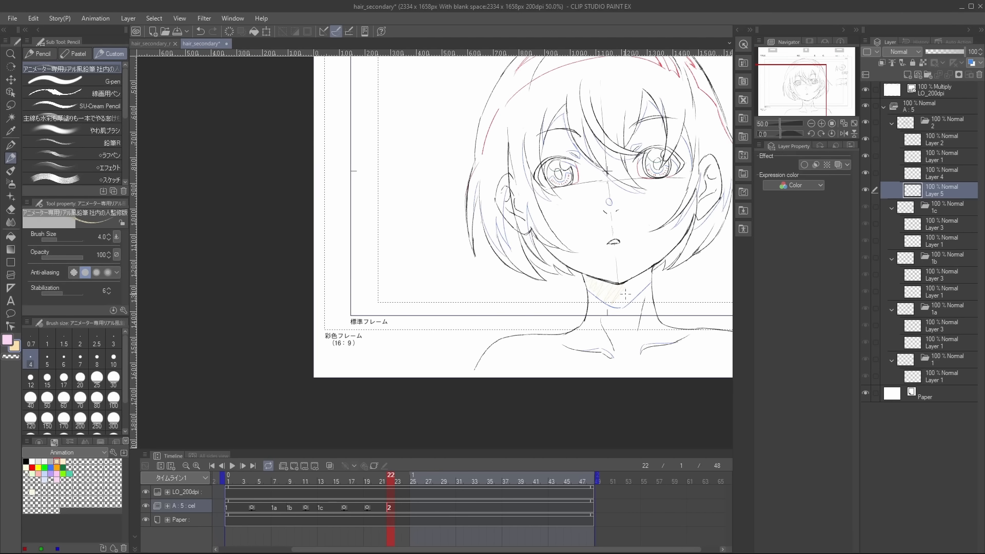
left_click_drag(698, 238, 628, 246)
left_click_drag(591, 316, 590, 356)
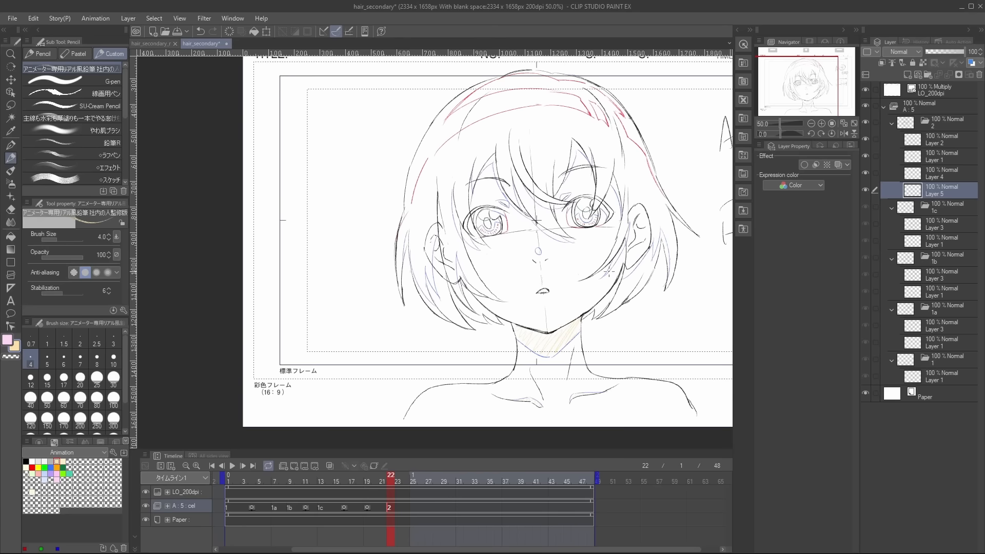
Hatch the inner side hair shadows in pale pink and the bangs' shadows on the face in pale yellow.
scroll(618, 202, "up", 1)
mouse_move(527, 290)
left_mouse_down()
mouse_move(594, 311)
mouse_move(577, 275)
left_mouse_up()
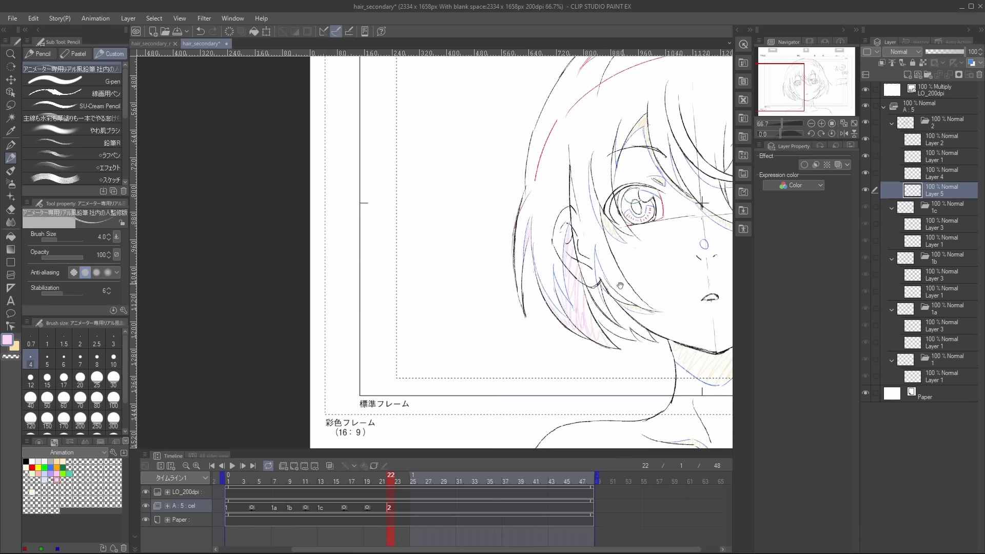
left_click_drag(702, 204, 677, 238)
Shade the lower irises of both eyes in light blue and the upper irises in light green.
scroll(491, 238, "up", 1)
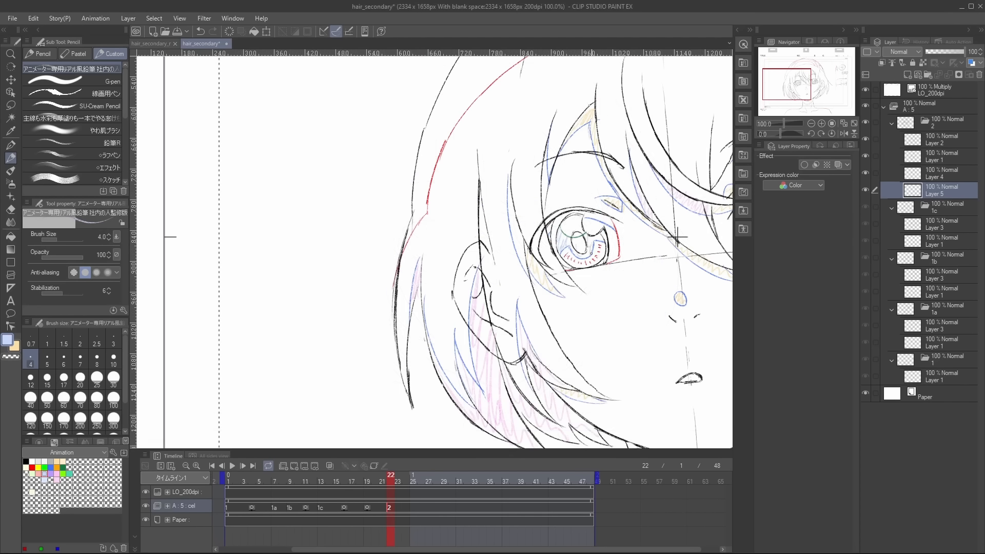
scroll(677, 237, "down", 1)
scroll(647, 250, "up", 1)
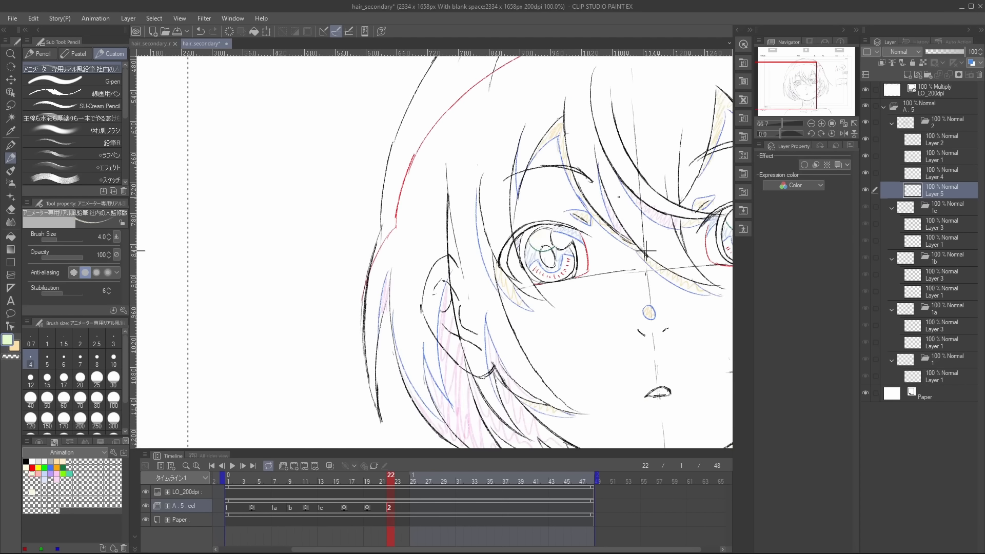
left_click_drag(646, 251, 483, 286)
Shade the area inside the red highlight band of the hair in pale yellow.
scroll(501, 246, "down", 2)
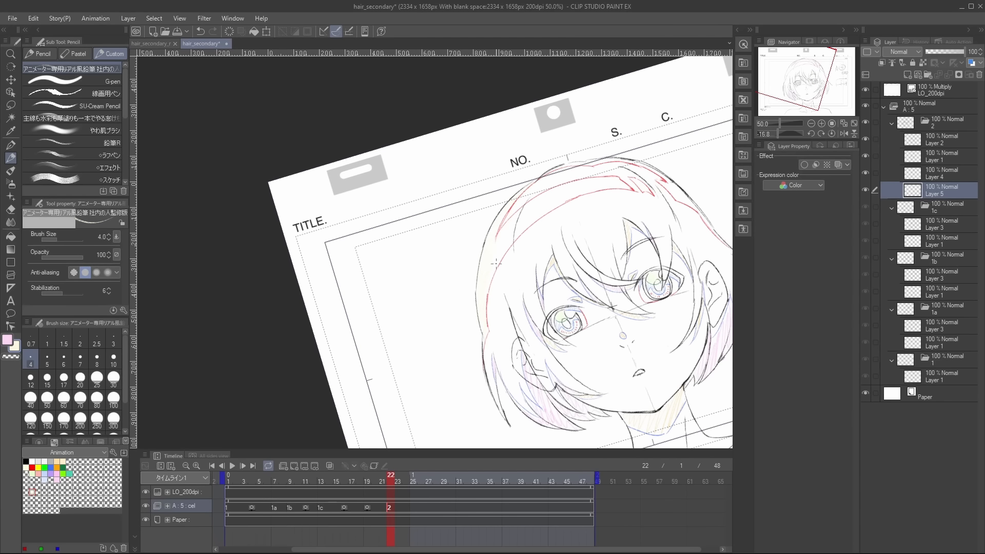
key("ctrl+@")
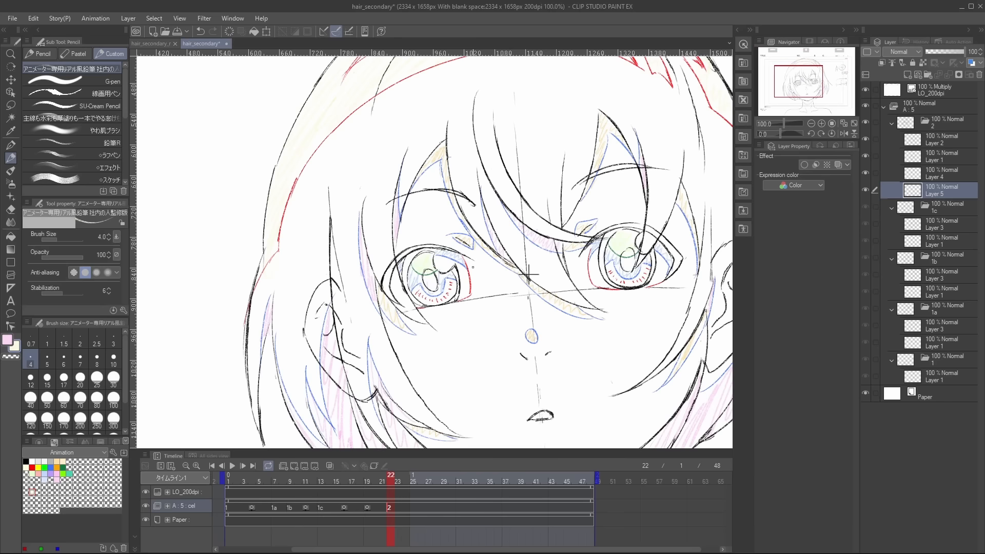
key("ctrl+minus")
key("ctrl+minus")
key("ctrl+minus")
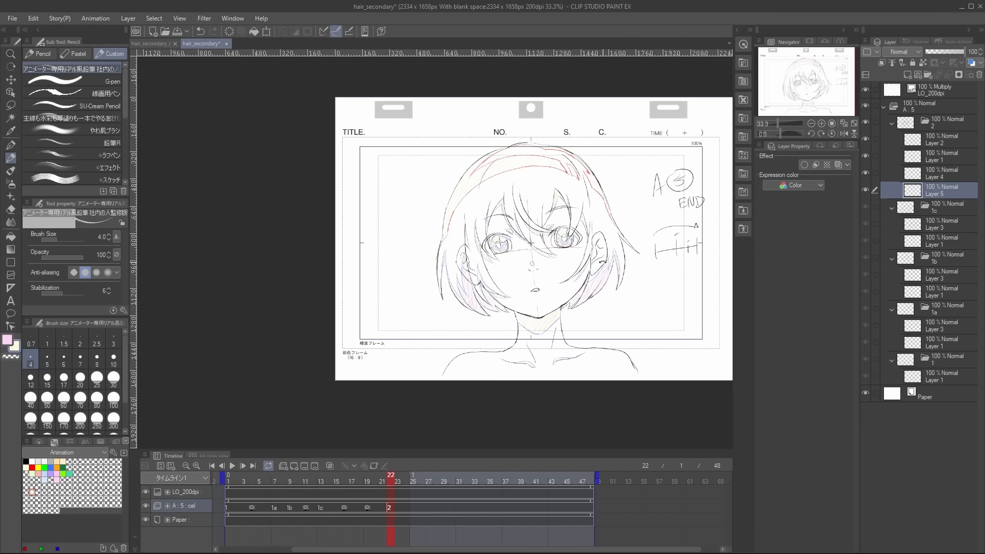